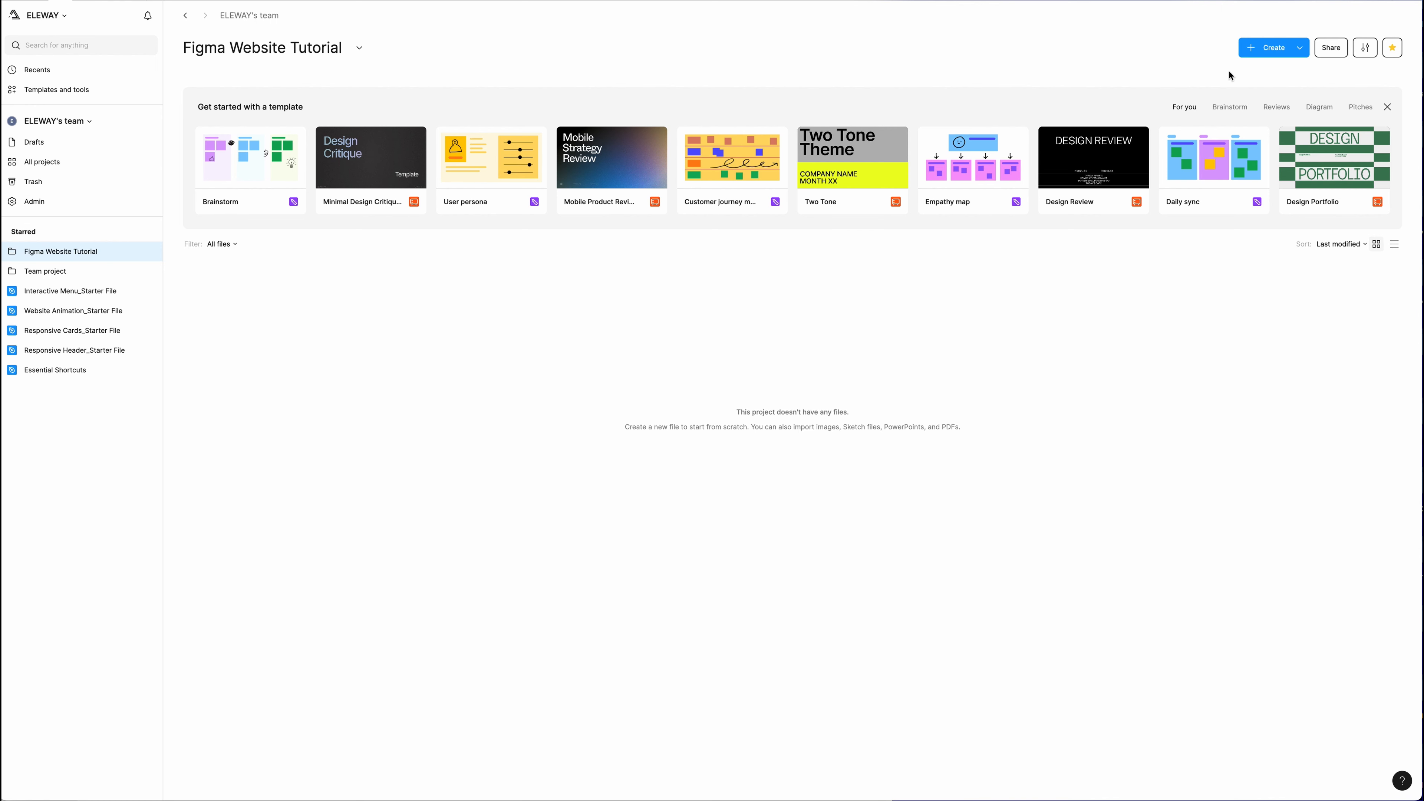
# Start a new Site and scroll through the Explore templates in the website dialog.
pyautogui.click(1293, 51)
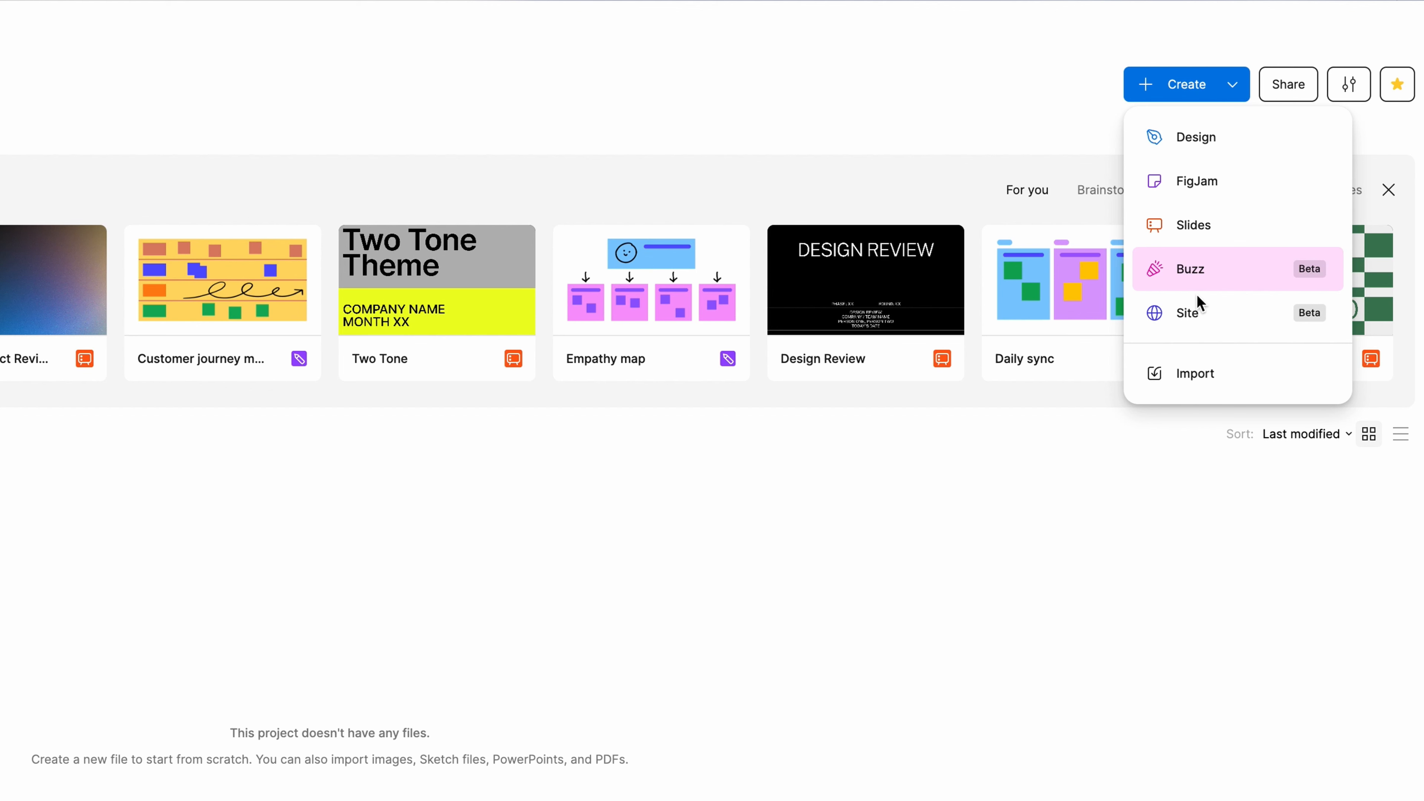
pyautogui.click(1188, 313)
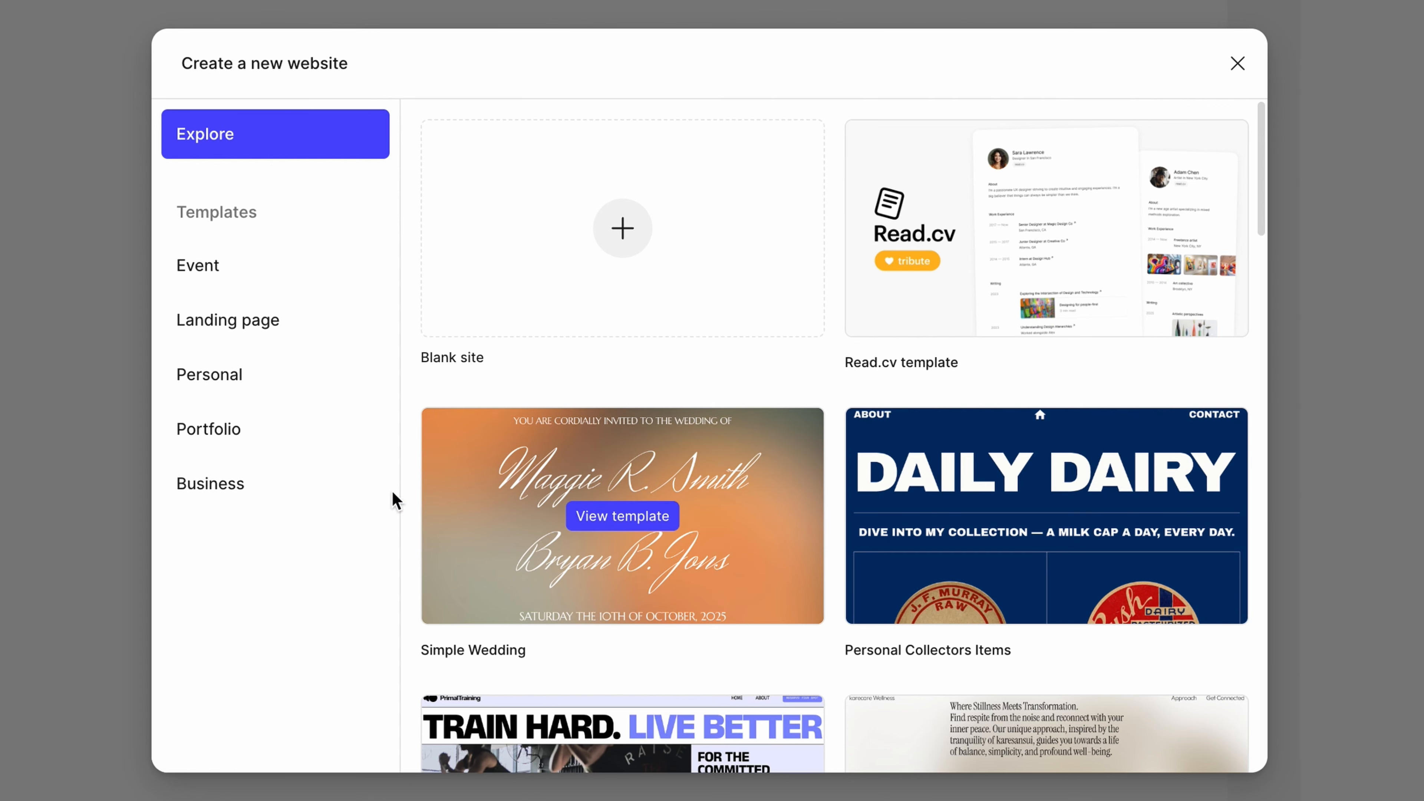
pyautogui.scroll(-9, 443, 480)
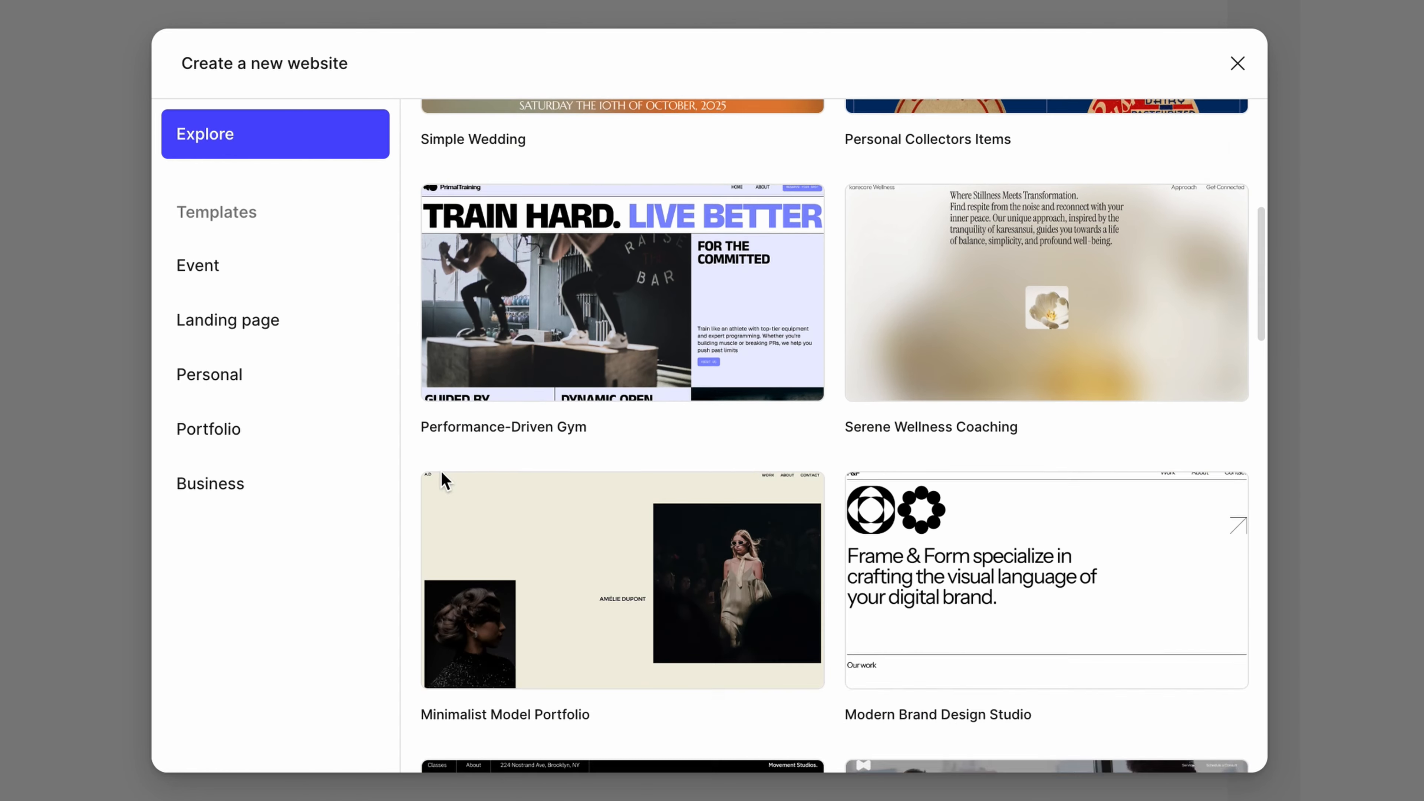
pyautogui.scroll(-16, 441, 471)
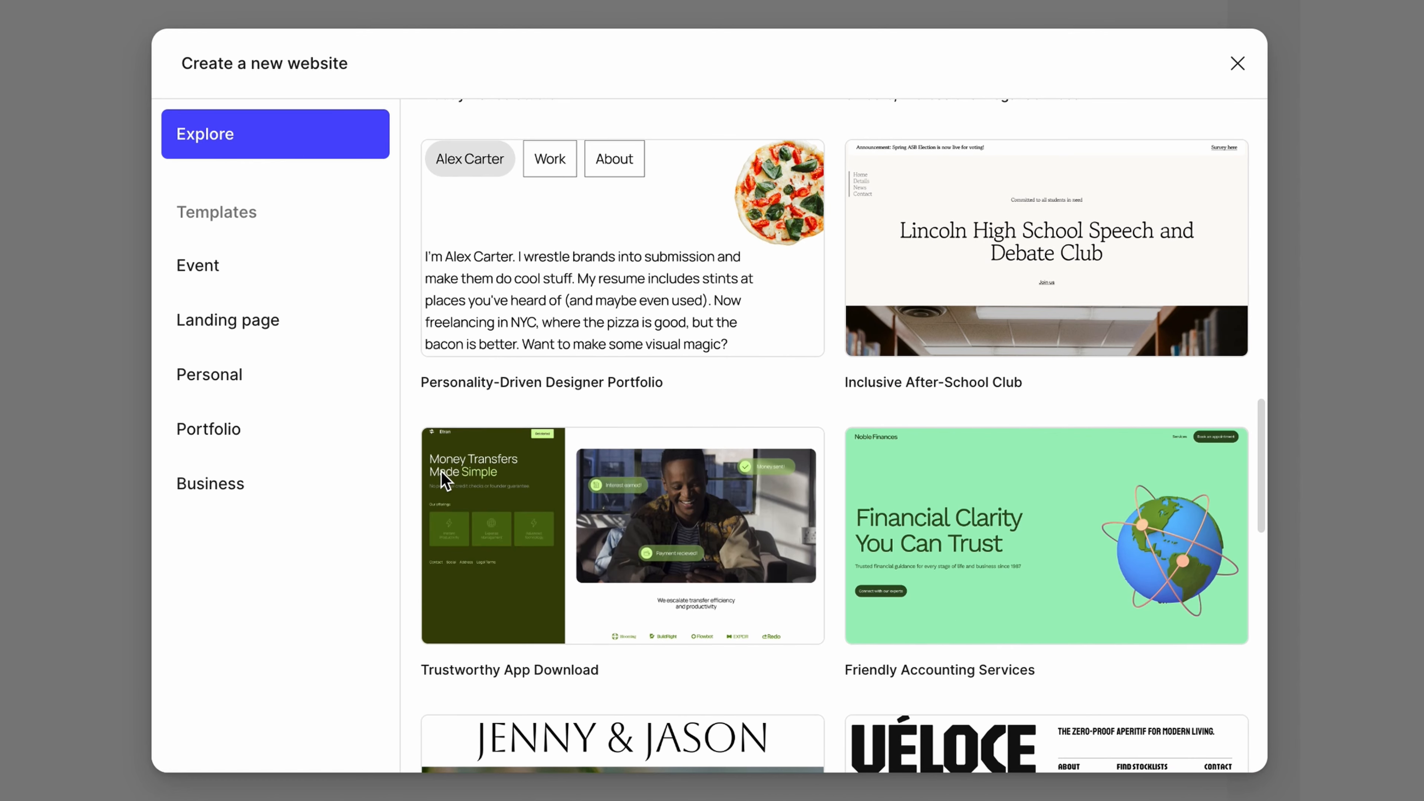
pyautogui.scroll(-5, 443, 480)
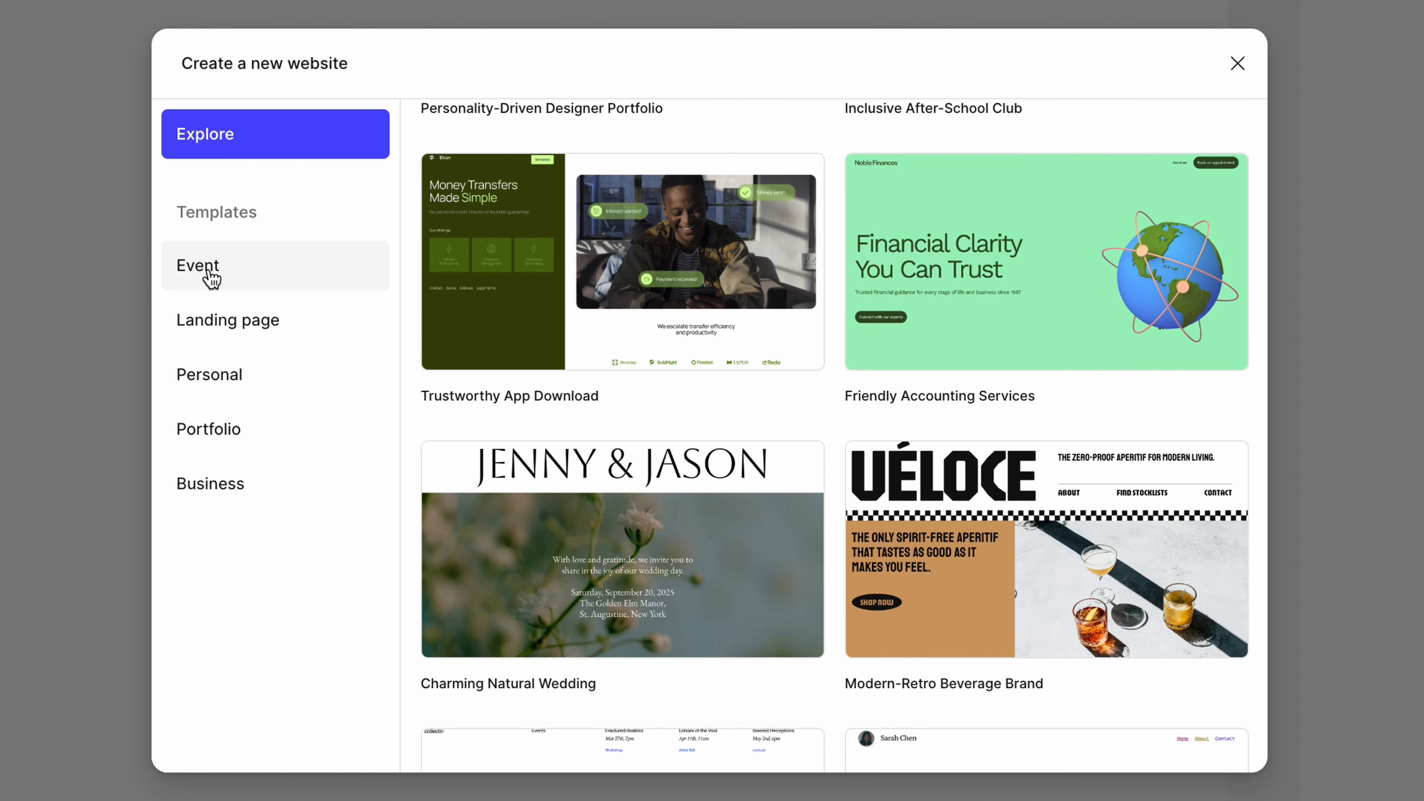
# Browse the Event, Landing page, Personal and Portfolio template categories.
pyautogui.click(211, 275)
pyautogui.click(225, 318)
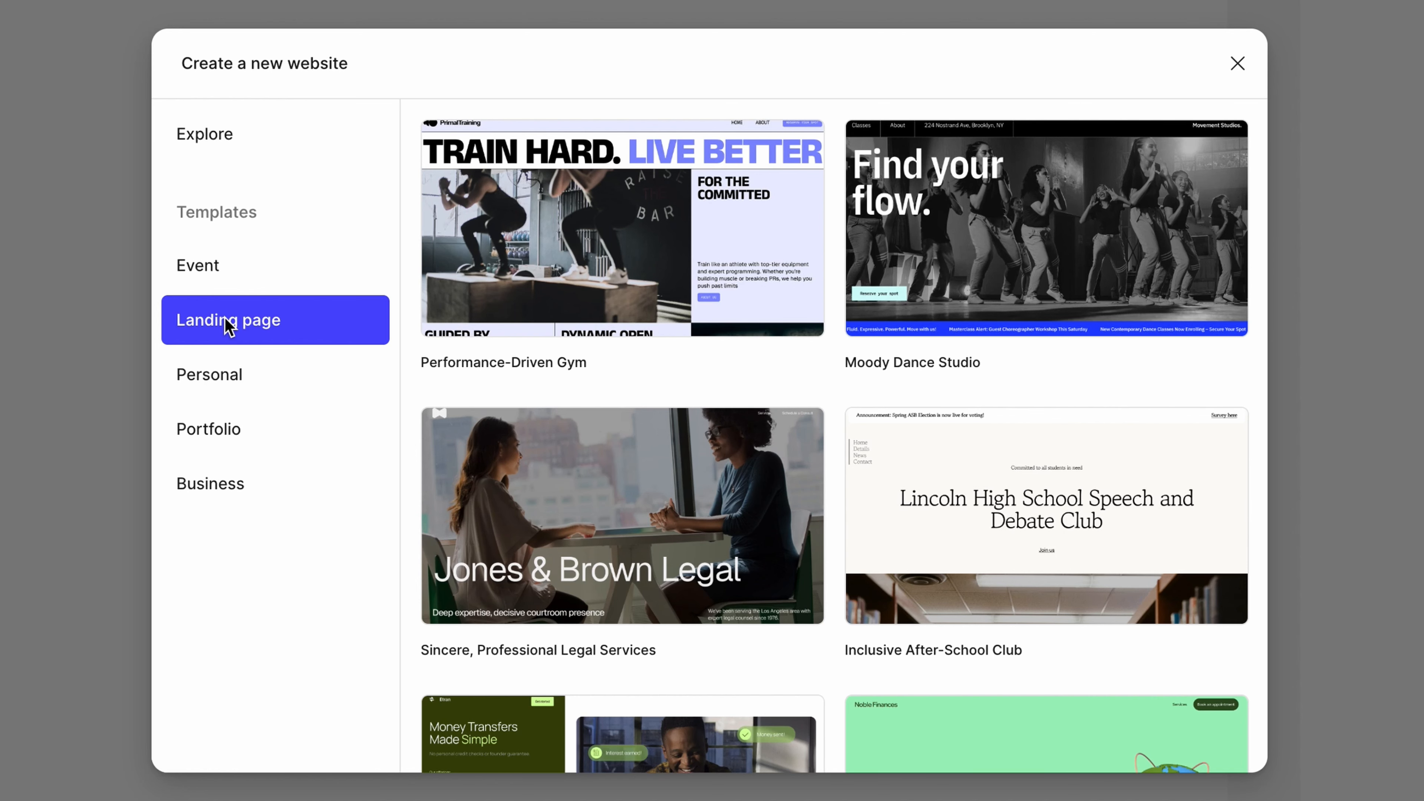
pyautogui.click(205, 378)
pyautogui.click(209, 429)
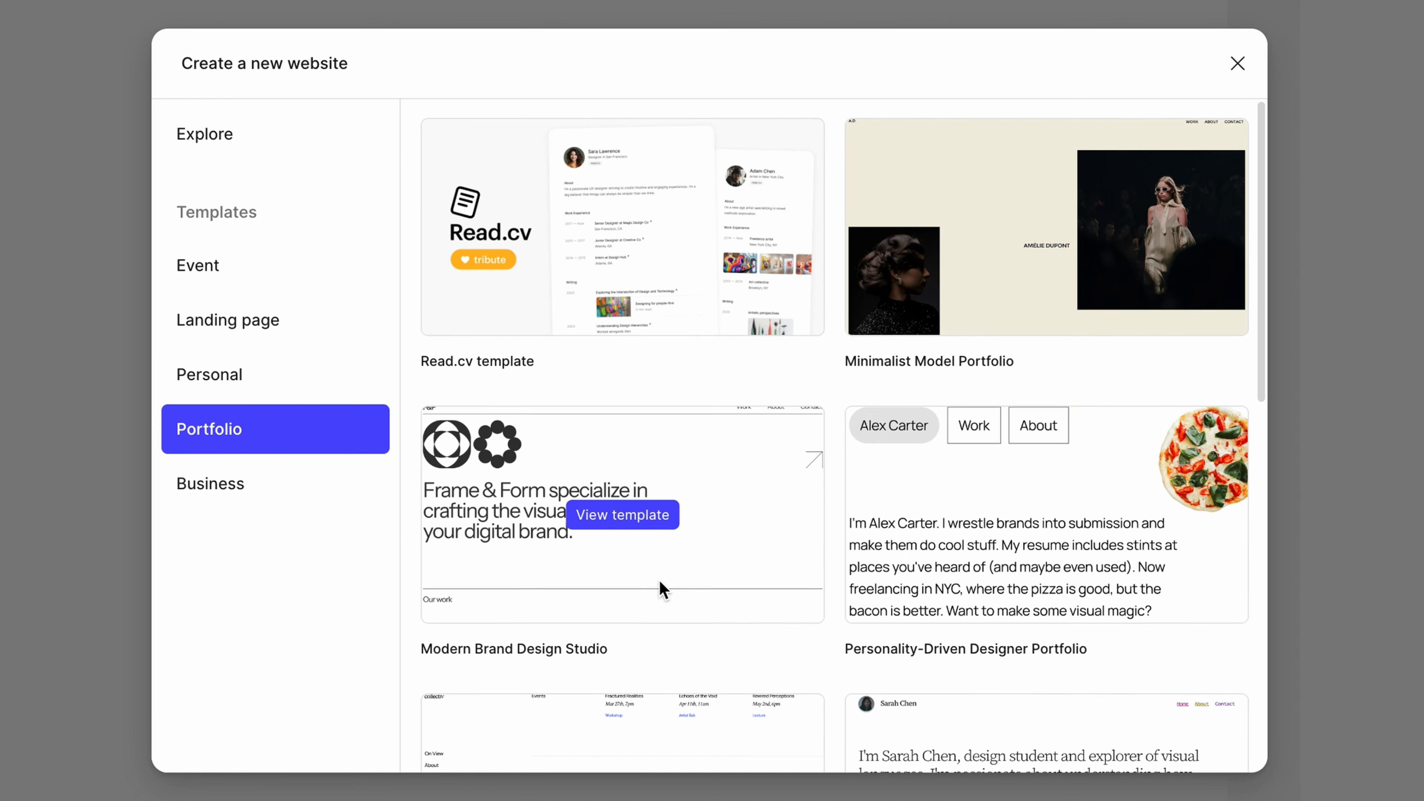
pyautogui.scroll(-8, 660, 584)
pyautogui.scroll(-5, 658, 580)
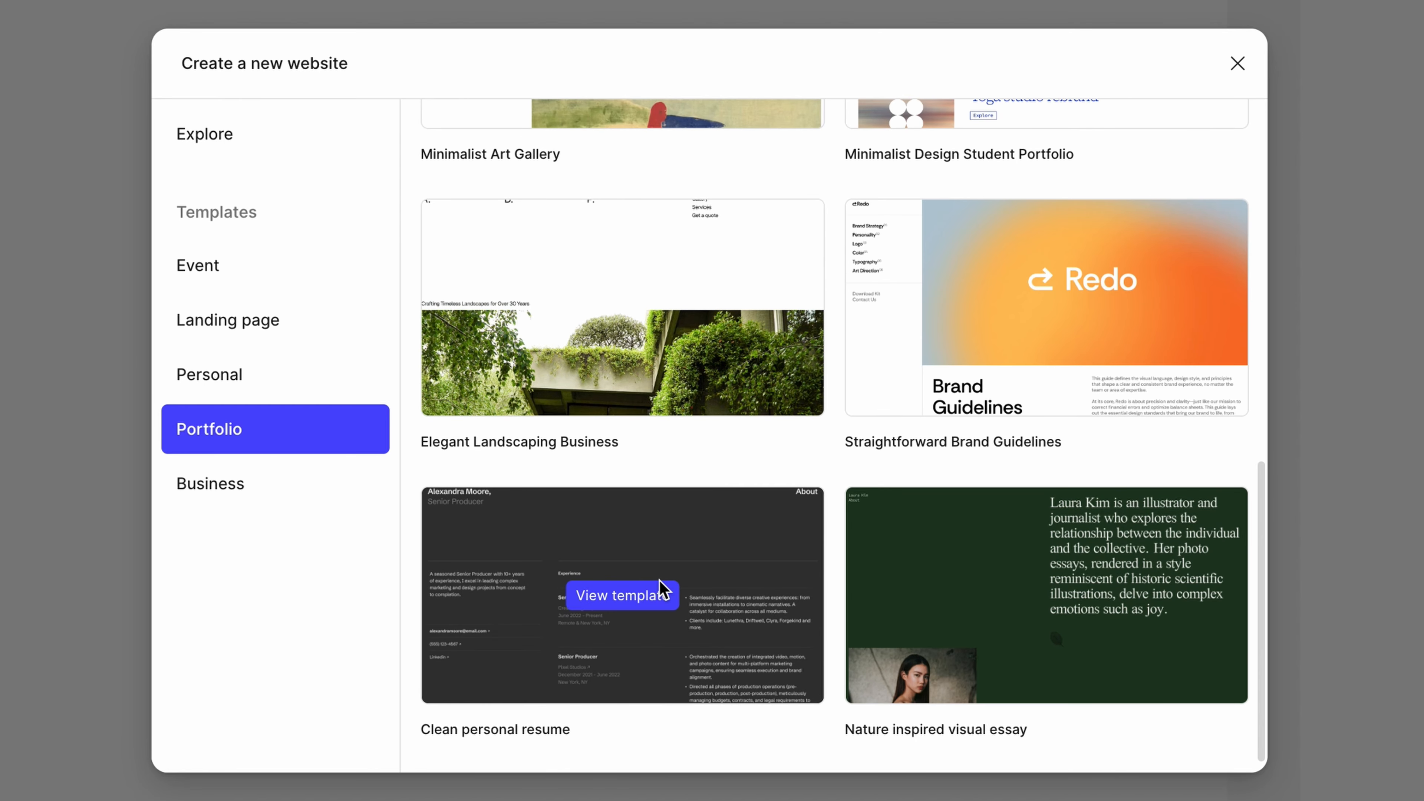
pyautogui.scroll(10, 660, 589)
pyautogui.scroll(1, 714, 543)
# Create the site from the Minimalist Art Gallery template.
pyautogui.click(715, 543)
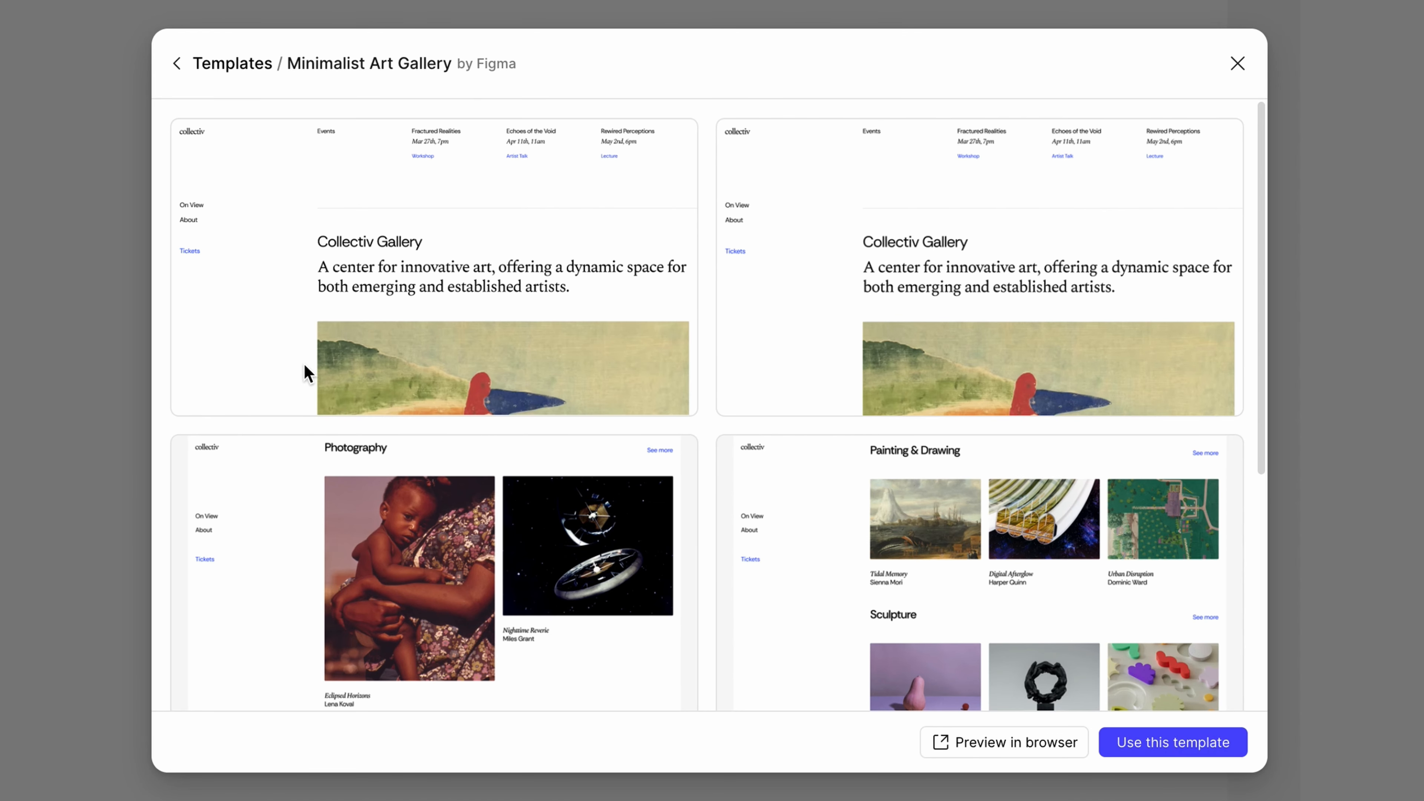
pyautogui.click(1149, 749)
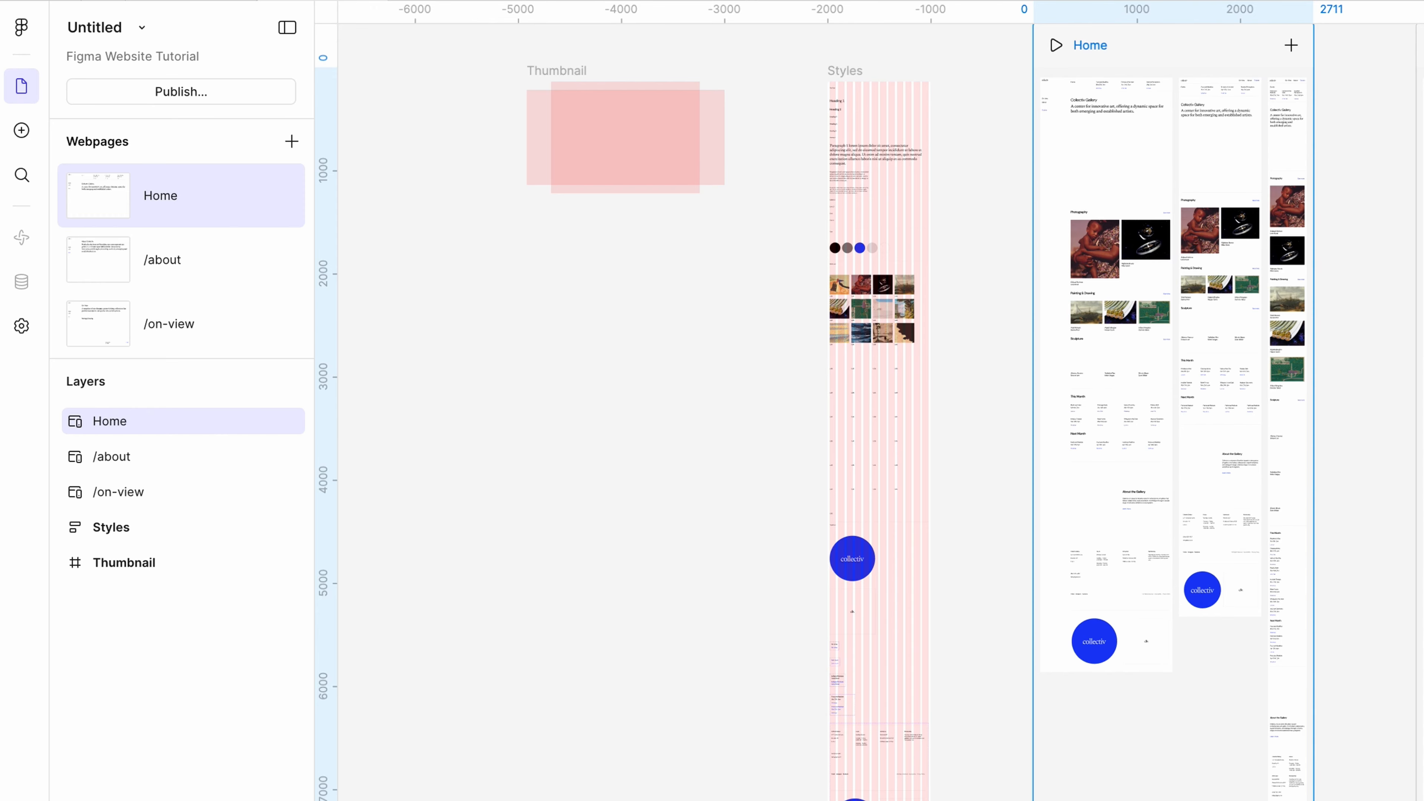
# Look over the Home, /about and /on-view webpages on the canvas.
pyautogui.scroll(10, 1169, 516)
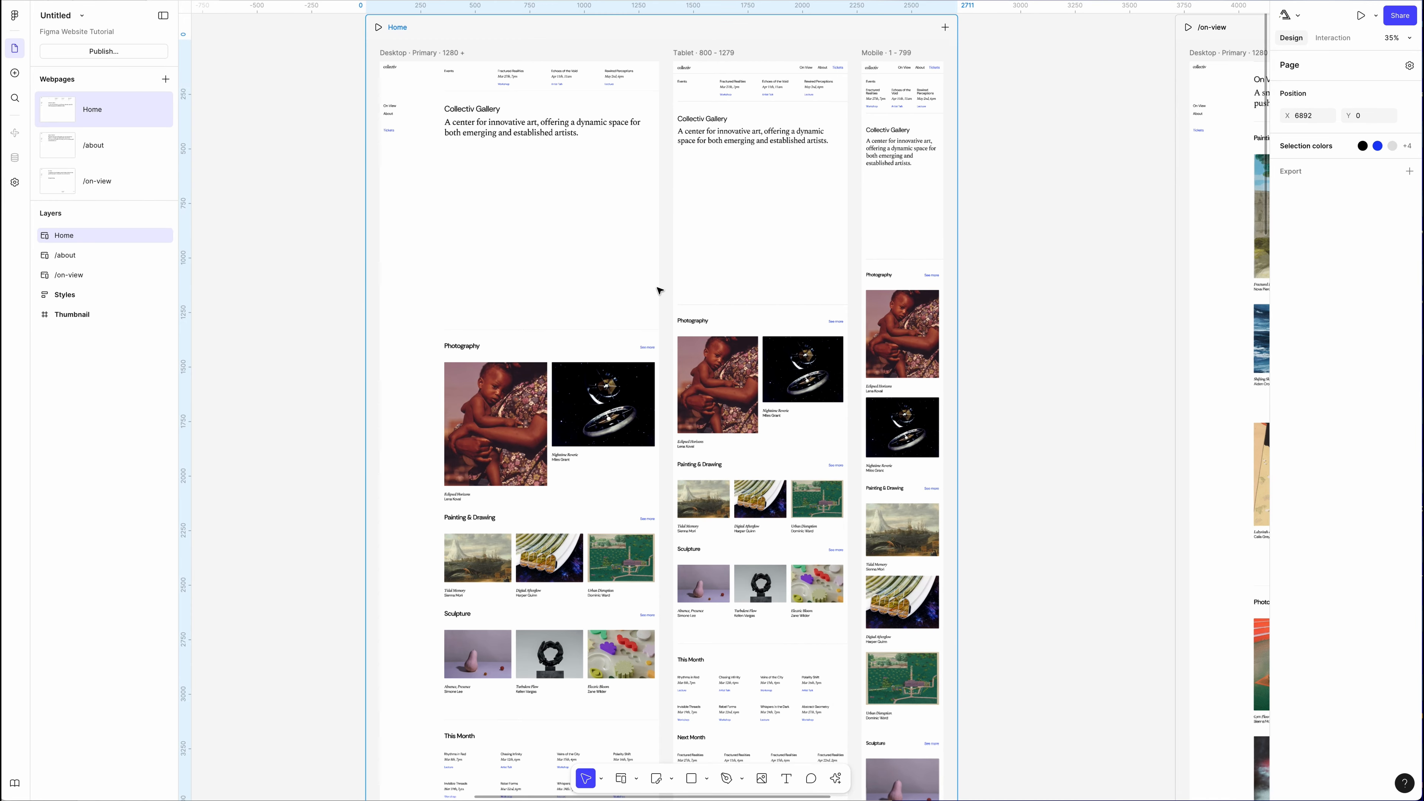
pyautogui.scroll(2, 1161, 510)
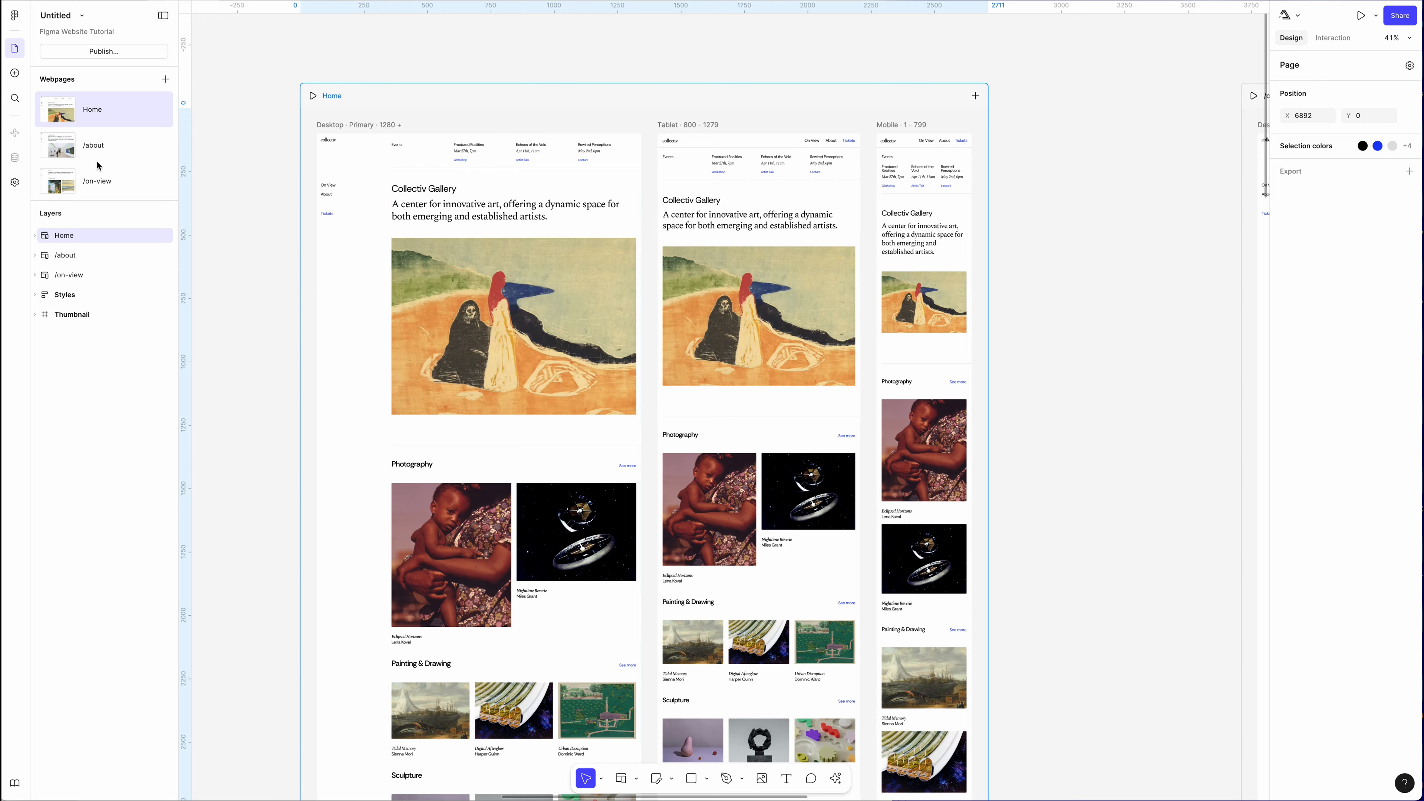
pyautogui.click(99, 146)
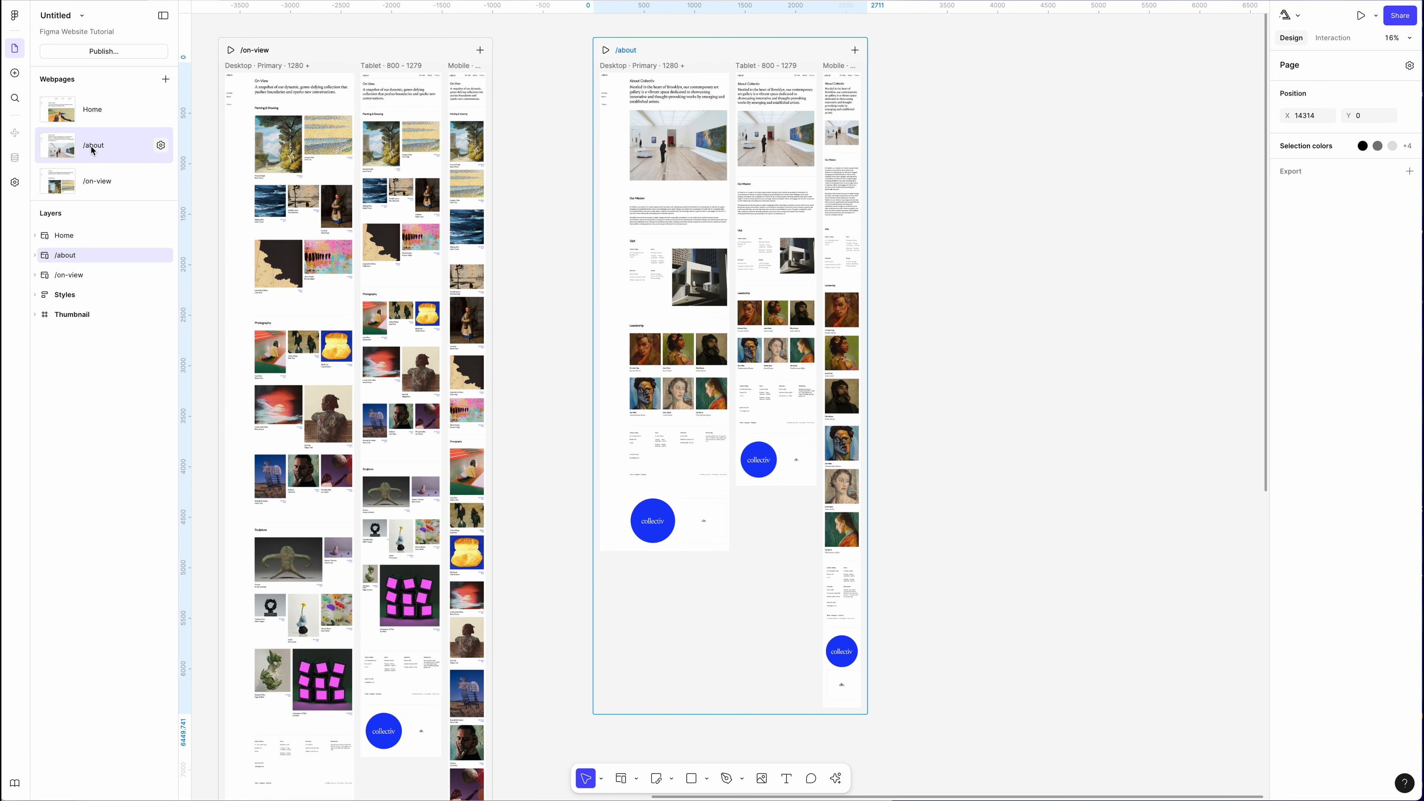
pyautogui.click(97, 180)
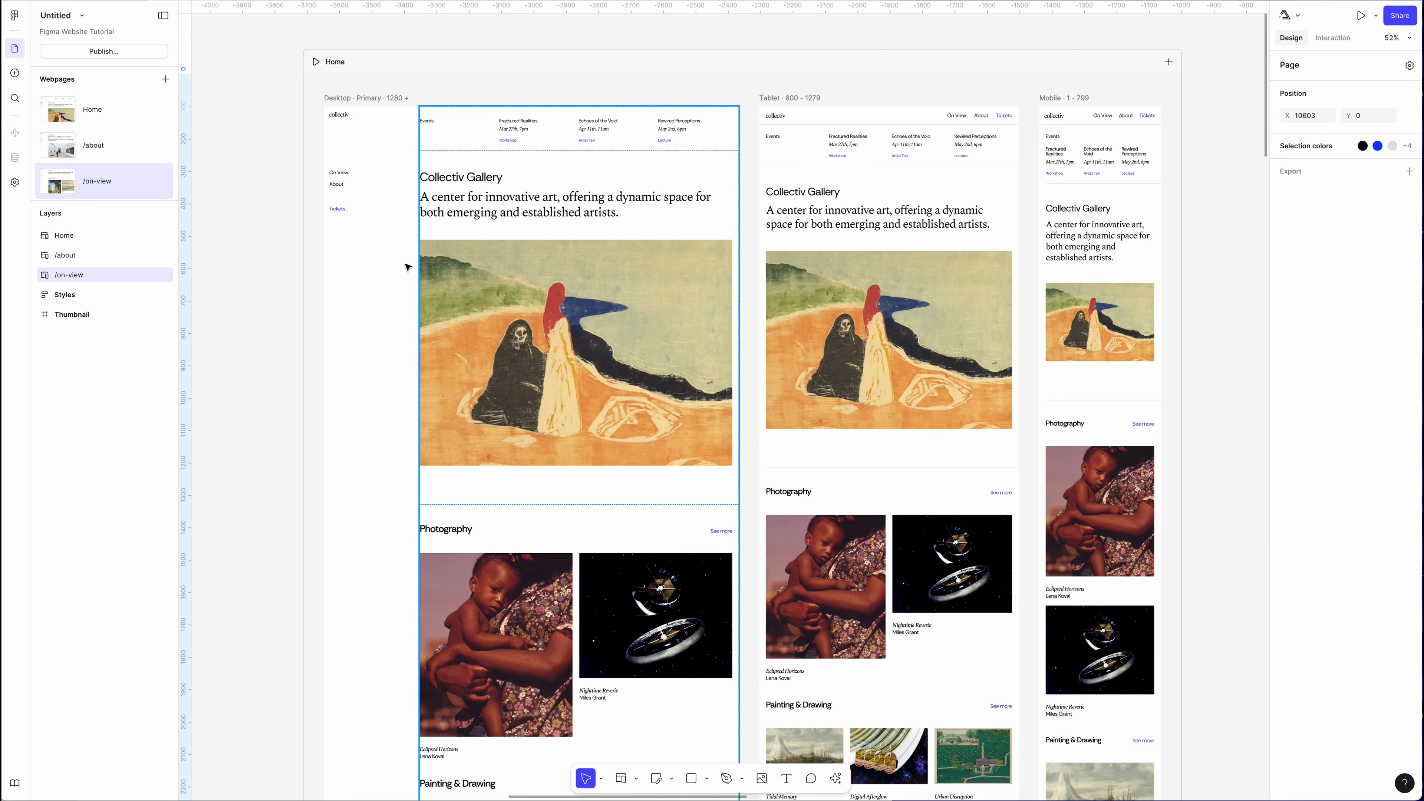
# Preview the Home page, trying the tablet and desktop widths, and return to the editor.
pyautogui.click(317, 62)
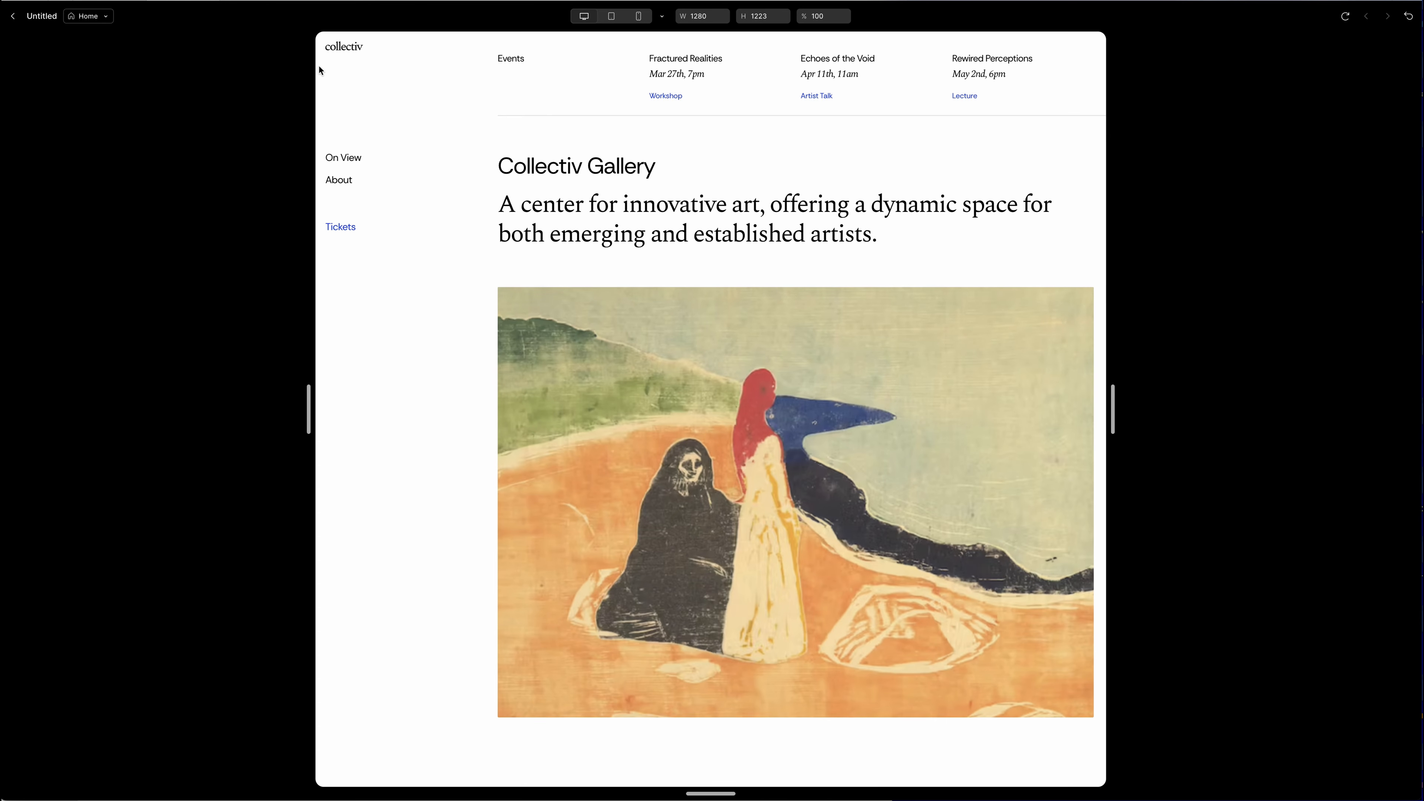
pyautogui.moveTo(1118, 400); pyautogui.dragTo(902, 388)
pyautogui.click(584, 15)
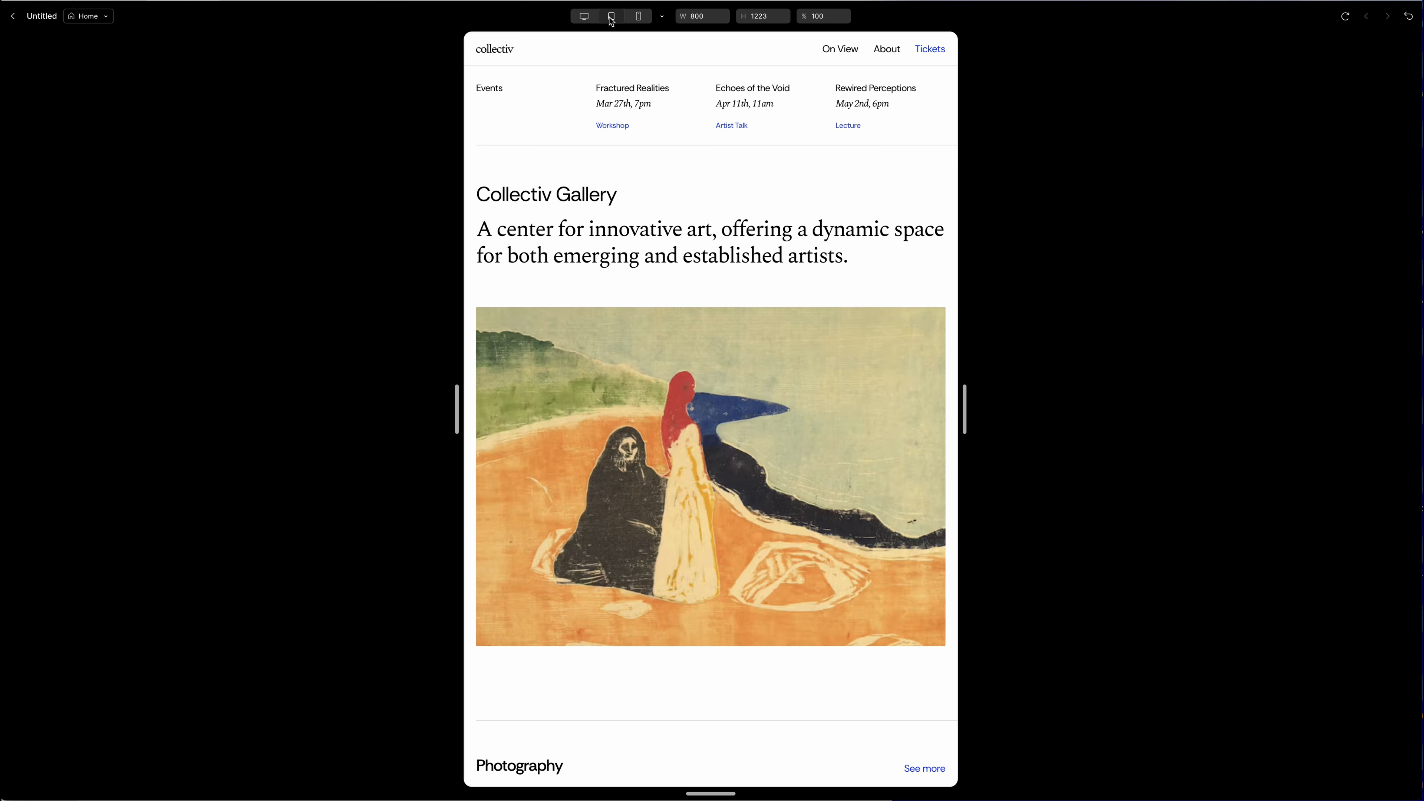
pyautogui.scroll(-10, 712, 393)
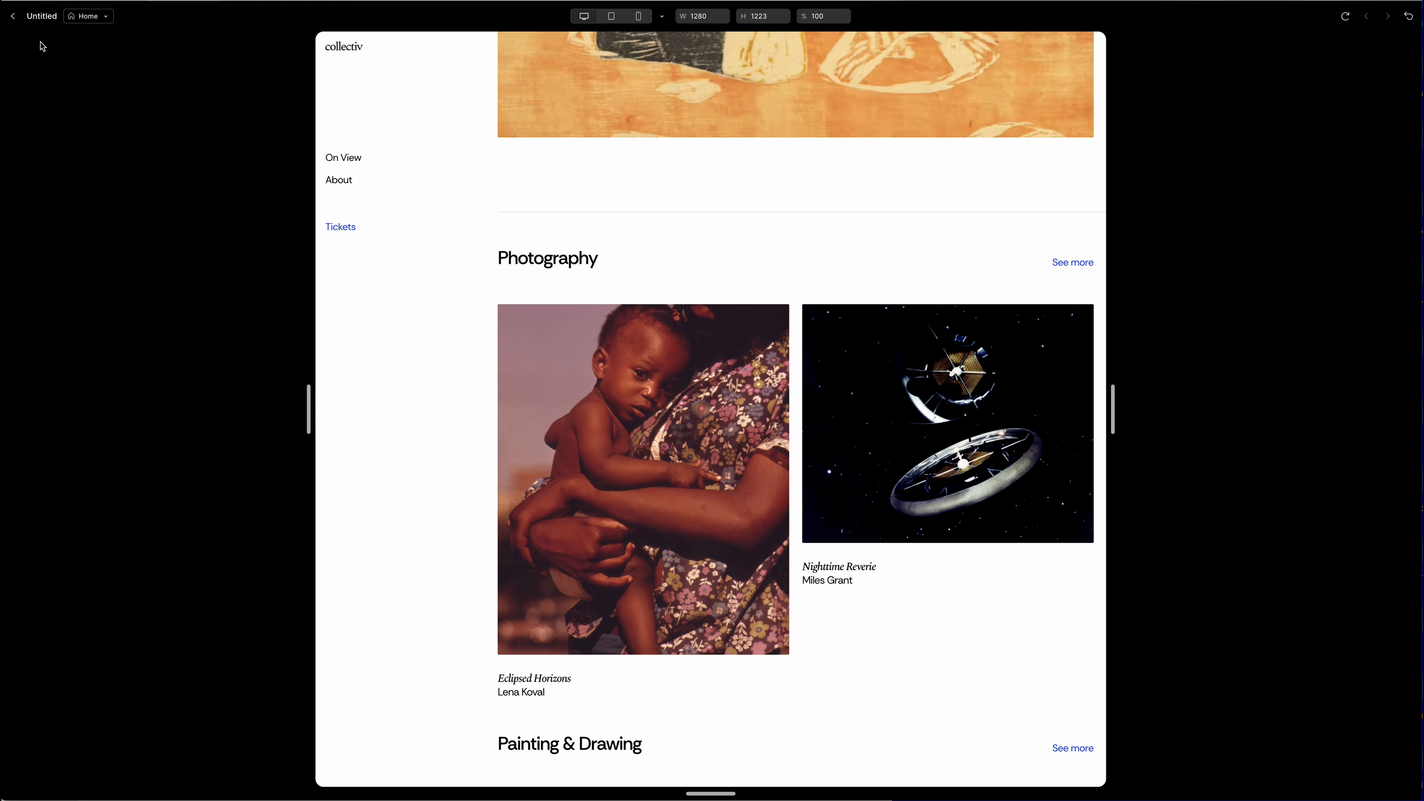
pyautogui.click(14, 17)
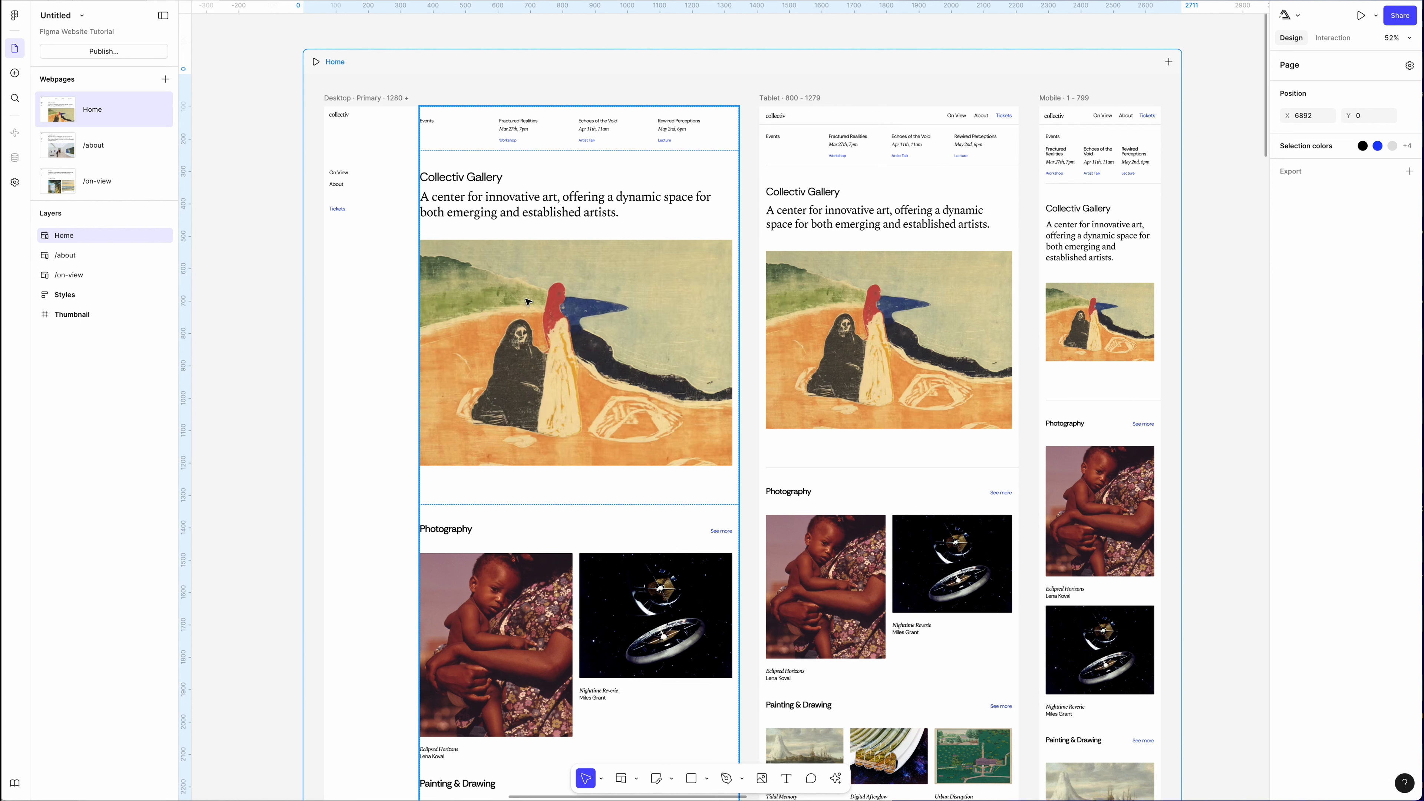
# Delete the last line of the desktop intro paragraph, then undo the deletion.
pyautogui.click(502, 207)
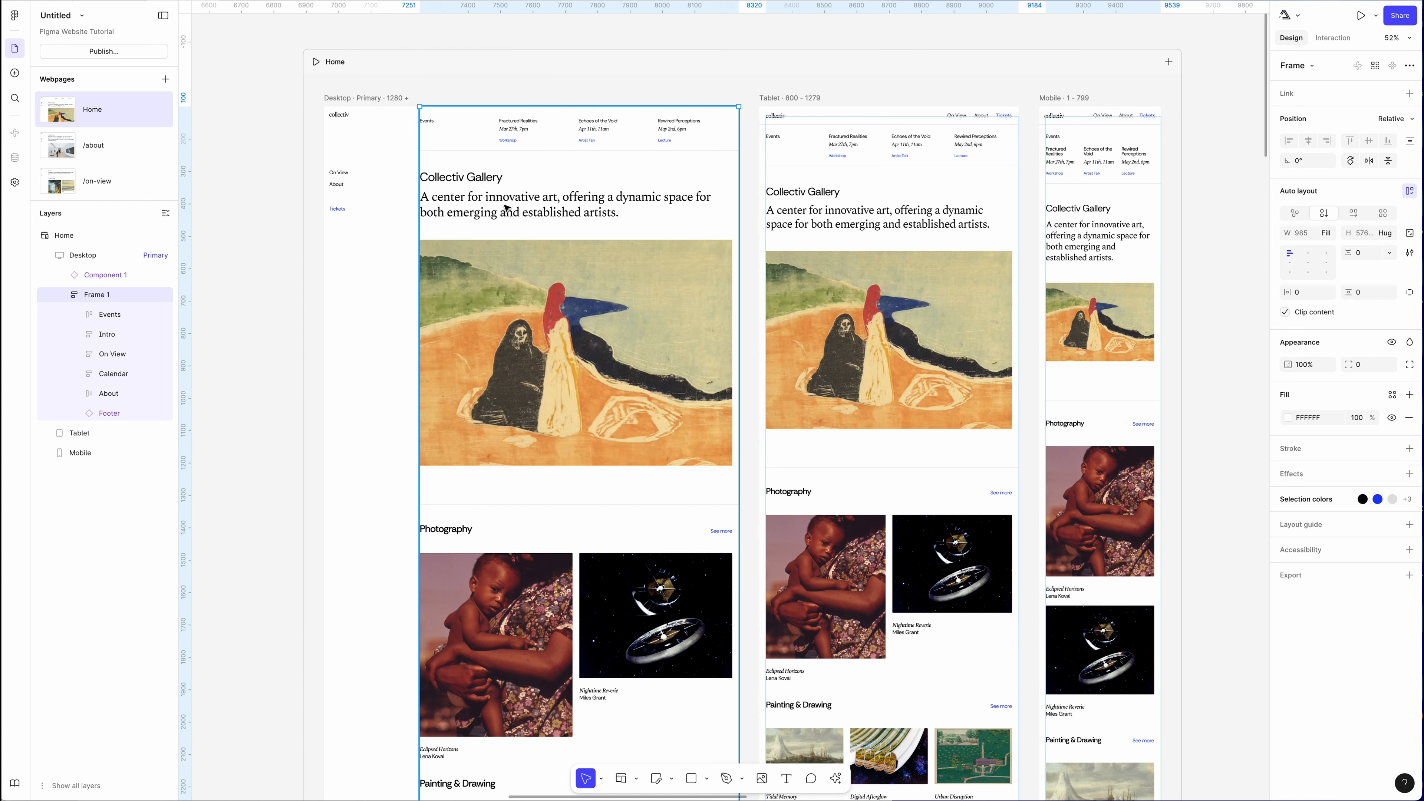
pyautogui.doubleClick(505, 208)
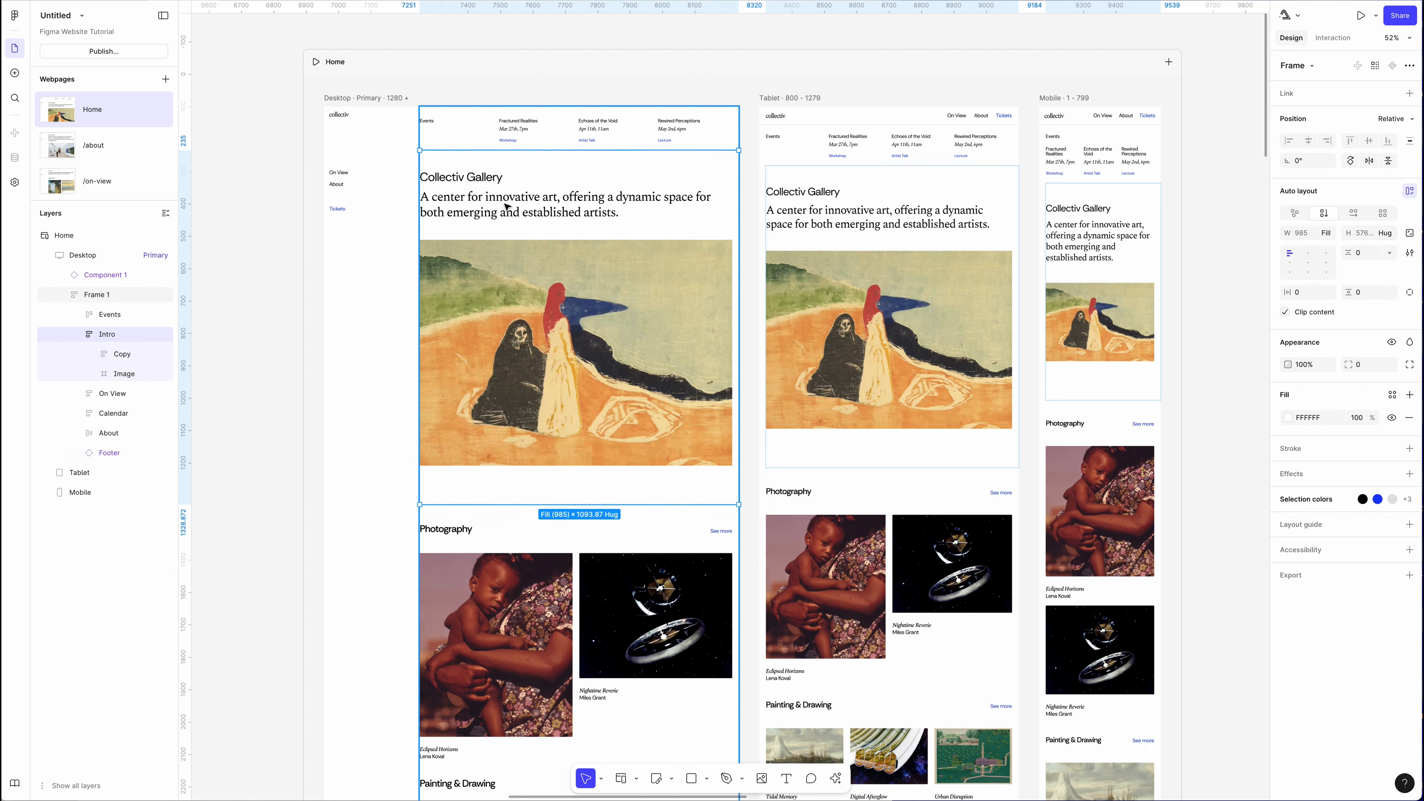
pyautogui.doubleClick(620, 213)
pyautogui.moveTo(620, 214); pyautogui.dragTo(423, 214)
pyautogui.press('BackSpace')
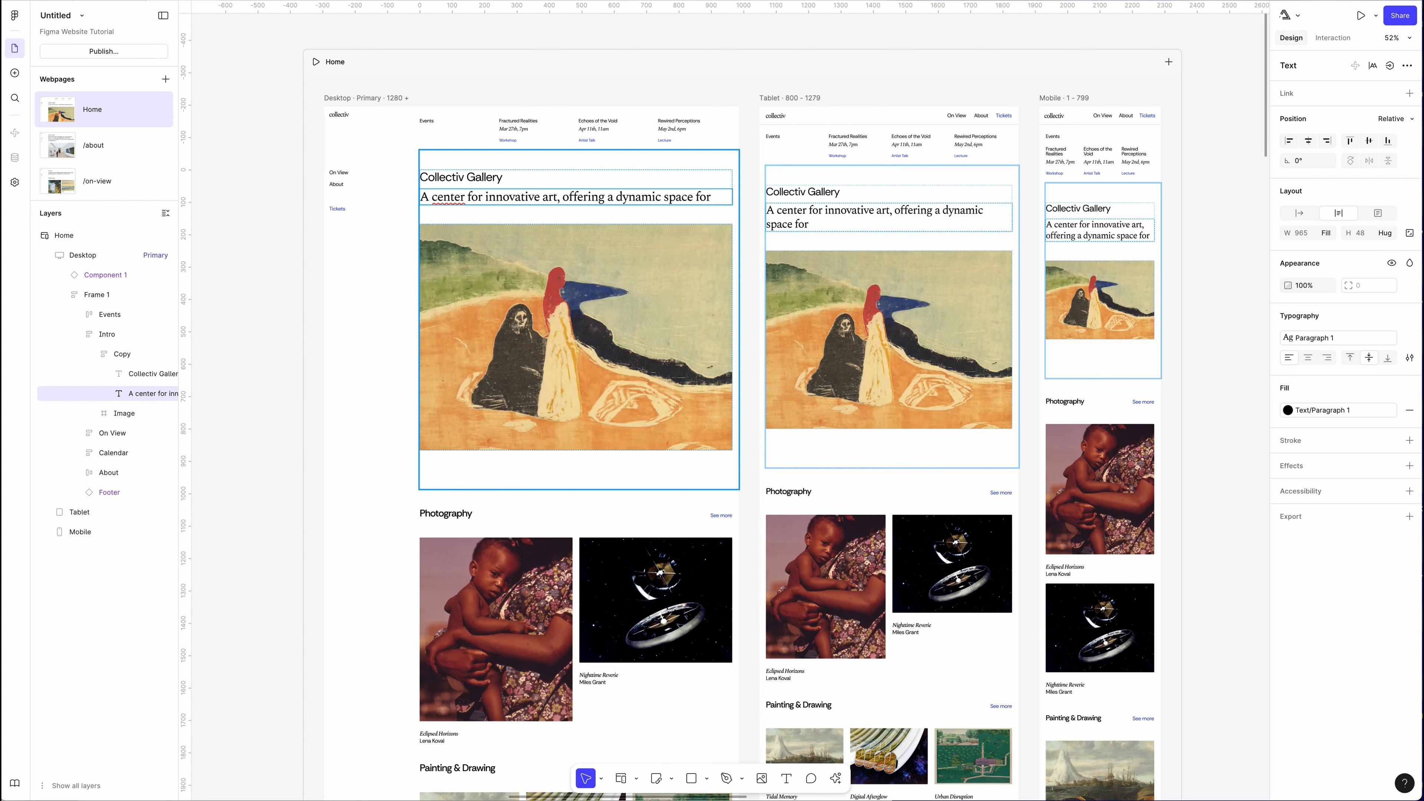
pyautogui.hotkey('ctrl', 'z')
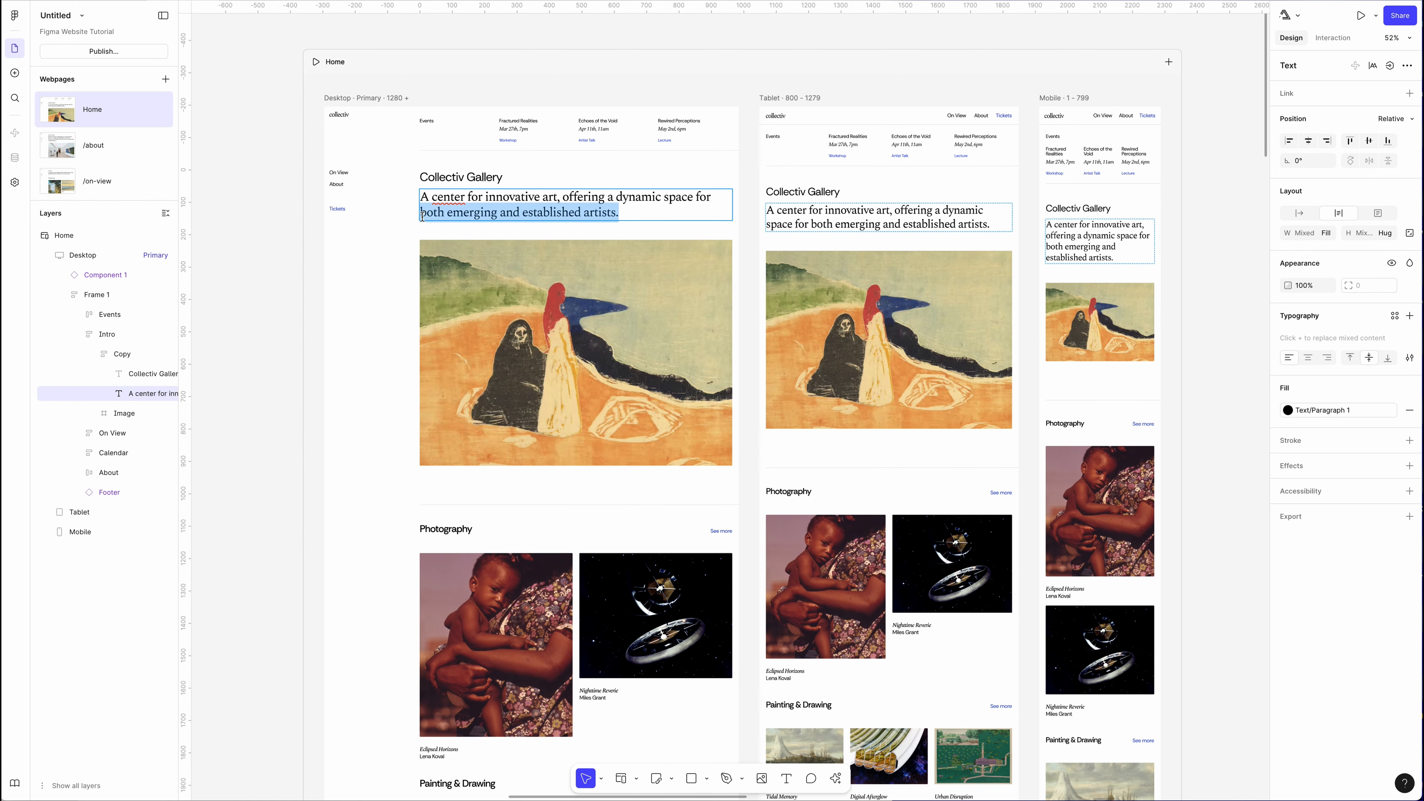
# Hide the mobile layout's intro paragraph, then undo the hiding.
pyautogui.click(638, 179)
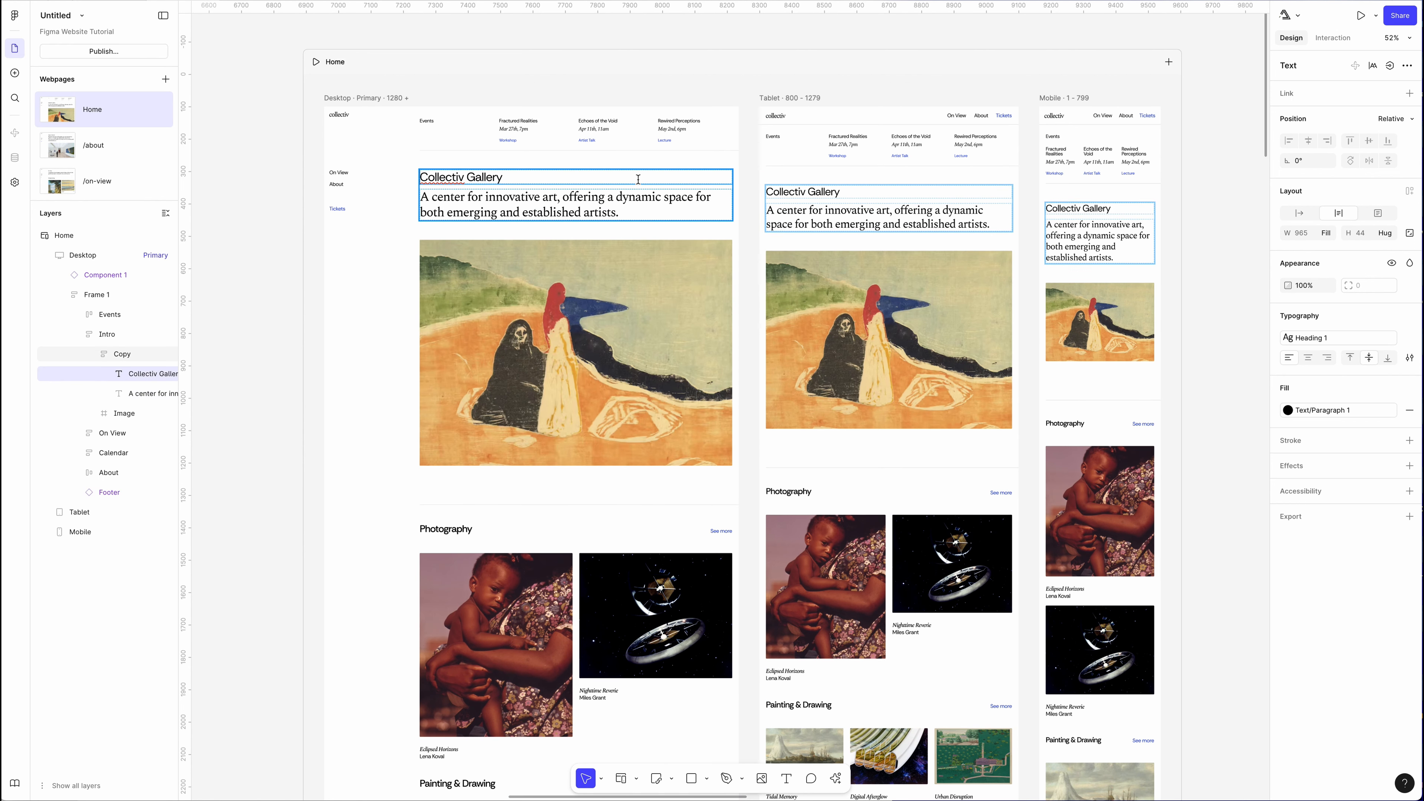
pyautogui.press('Escape')
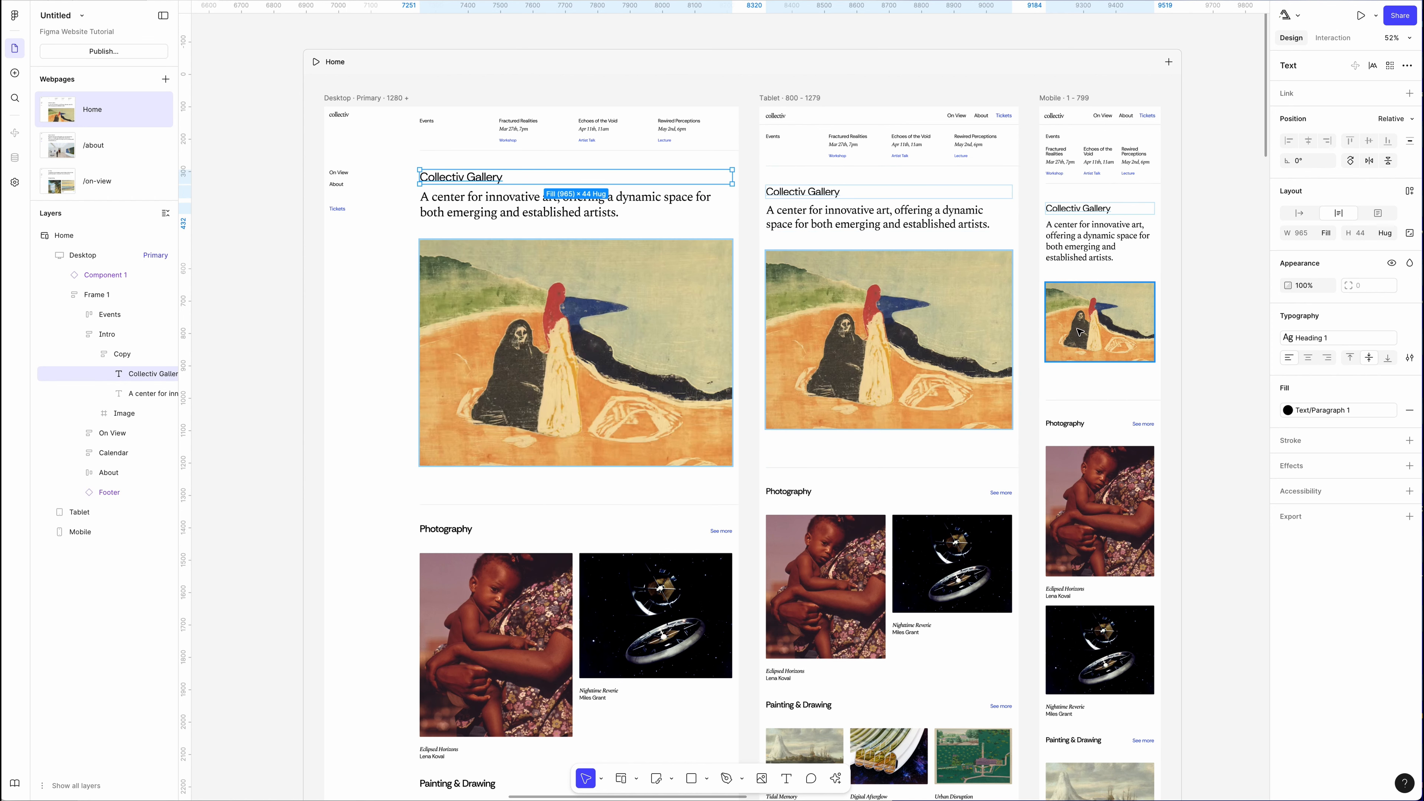
pyautogui.click(1078, 259)
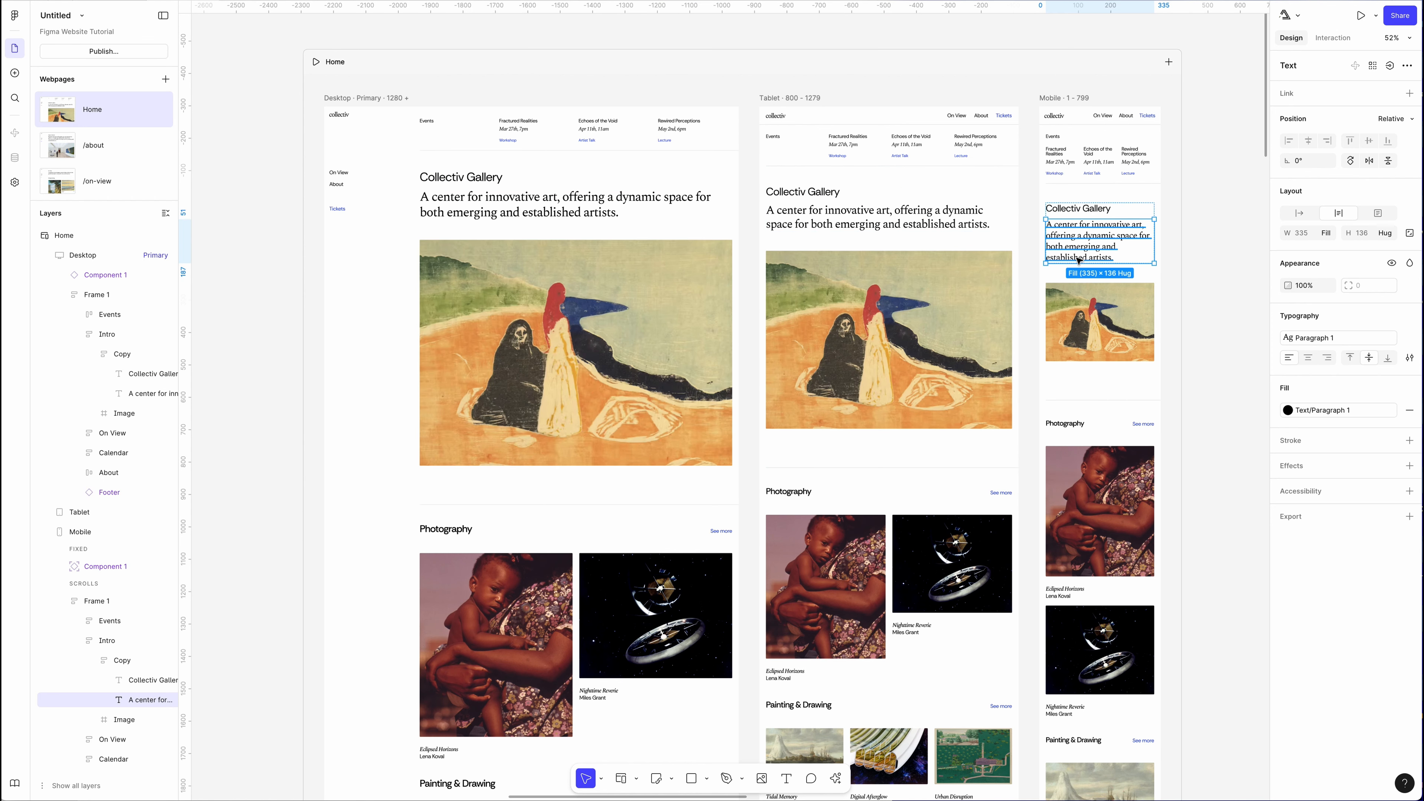
pyautogui.hotkey('ctrl', 'shift', 'h')
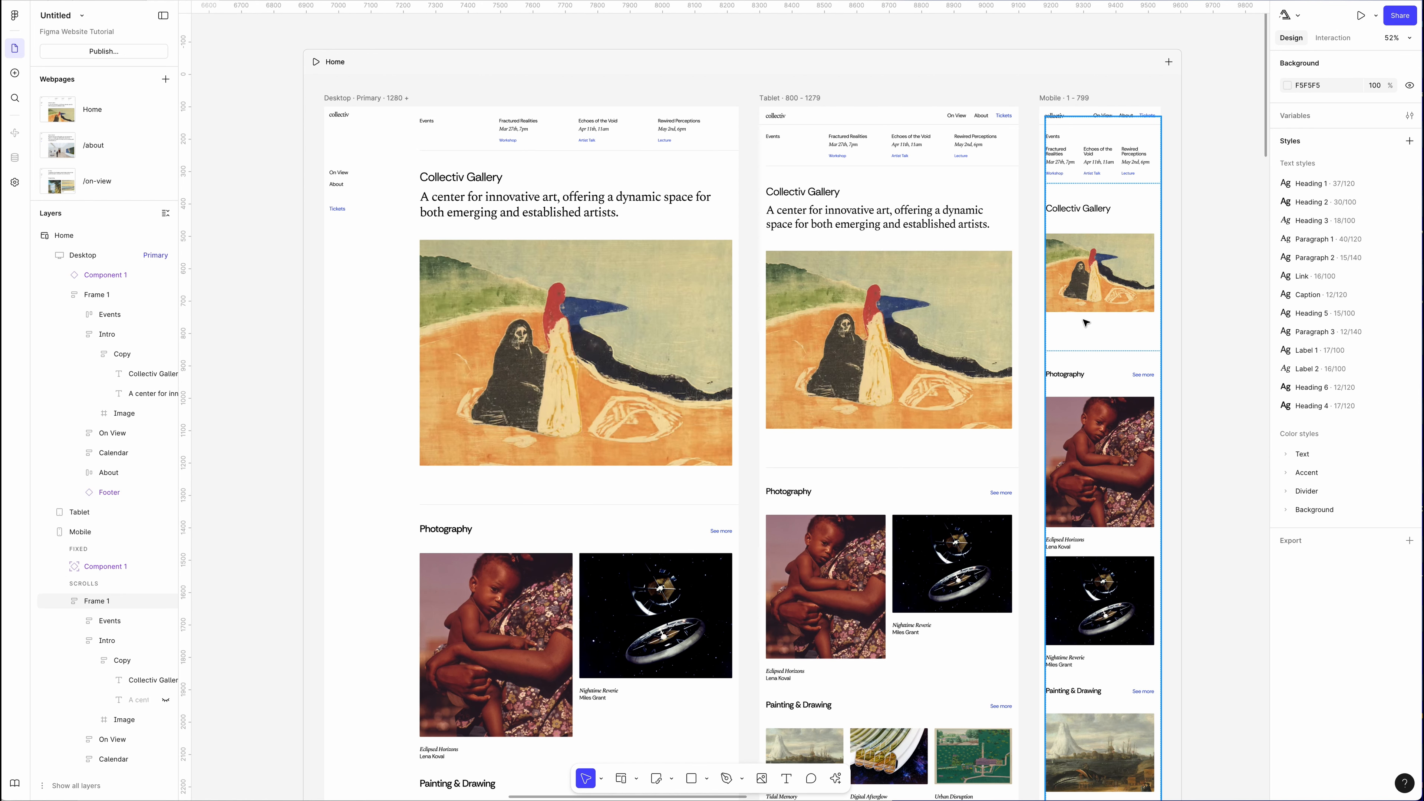
pyautogui.hotkey('ctrl', 'z')
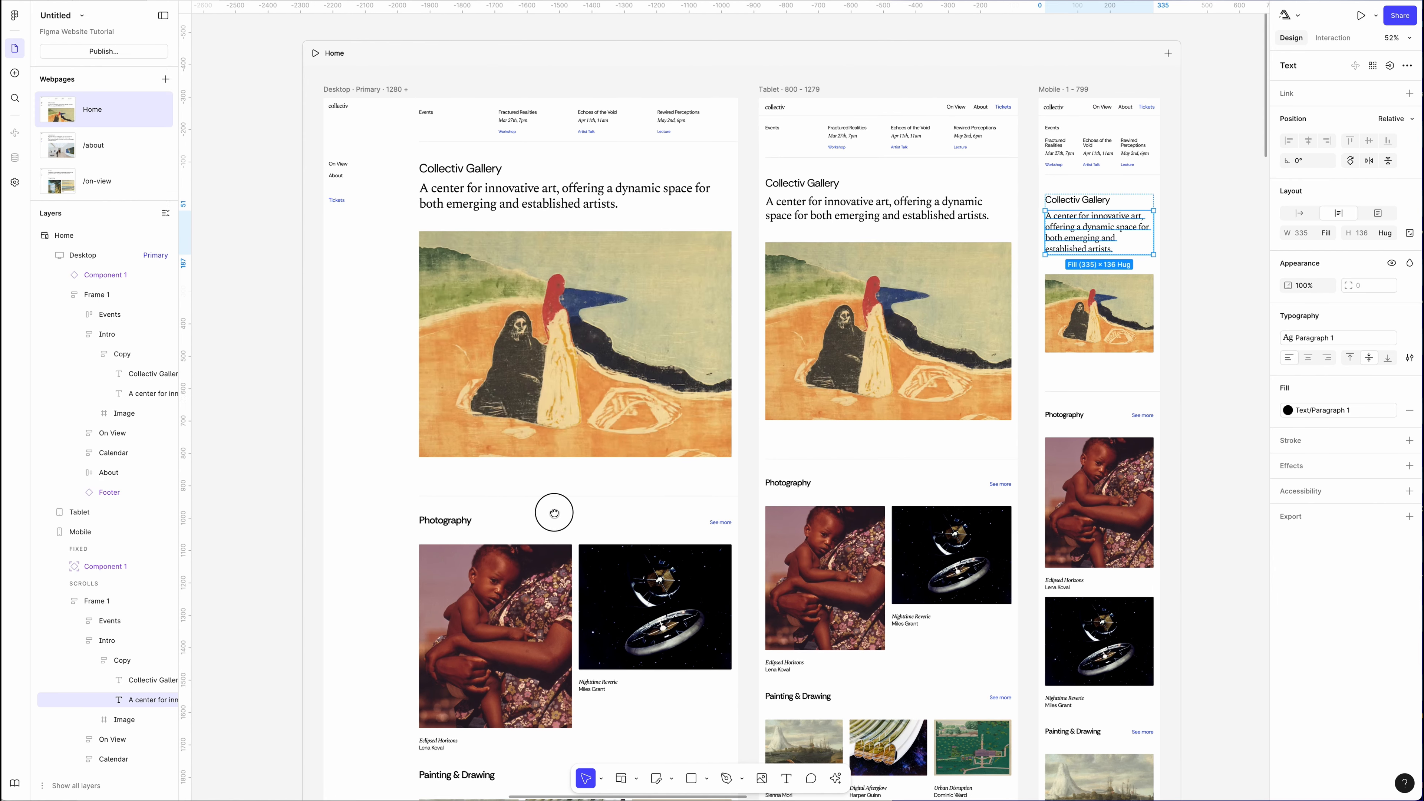
# Scroll down to review the remaining Home page sections across the breakpoints.
pyautogui.scroll(-6, 553, 508)
pyautogui.scroll(-3, 526, 505)
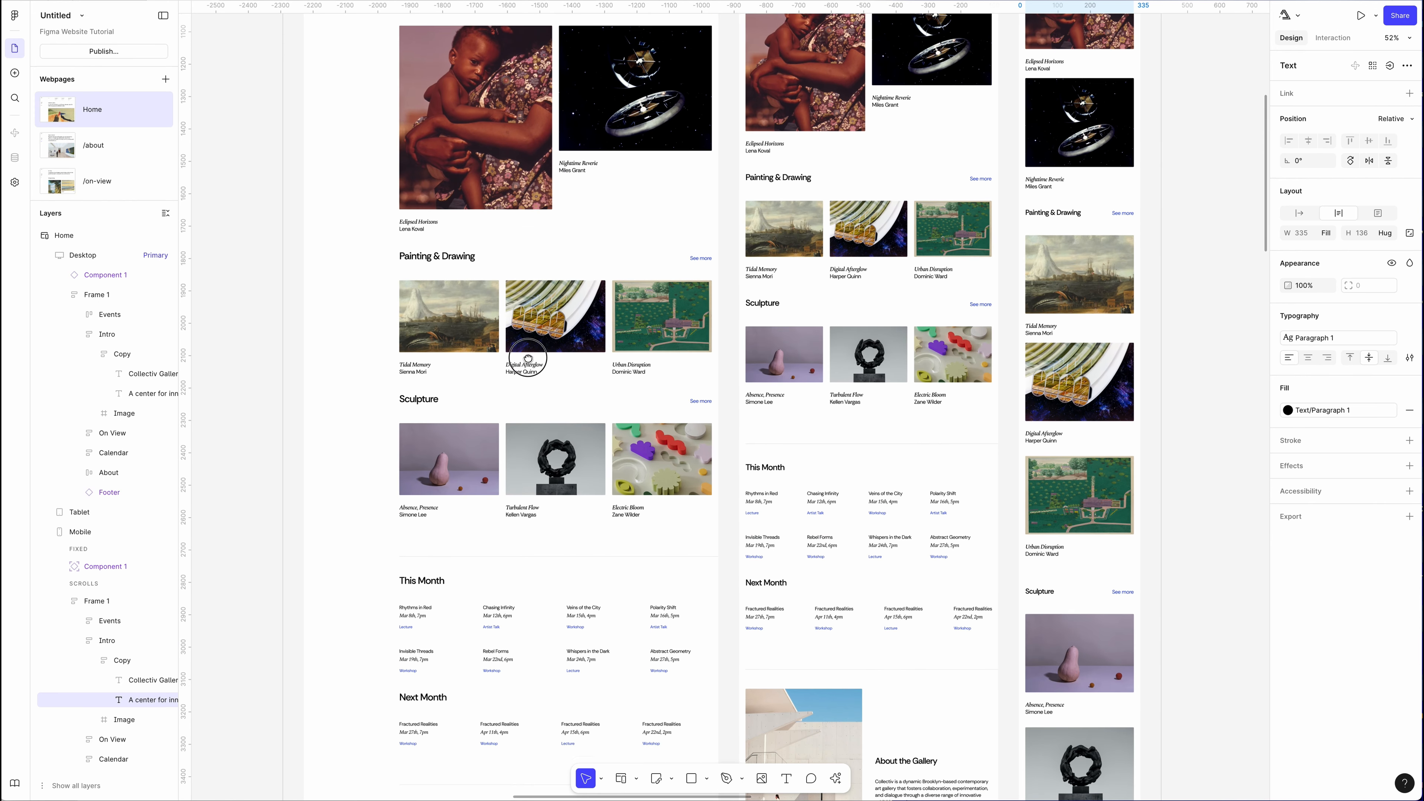
pyautogui.scroll(-5, 541, 446)
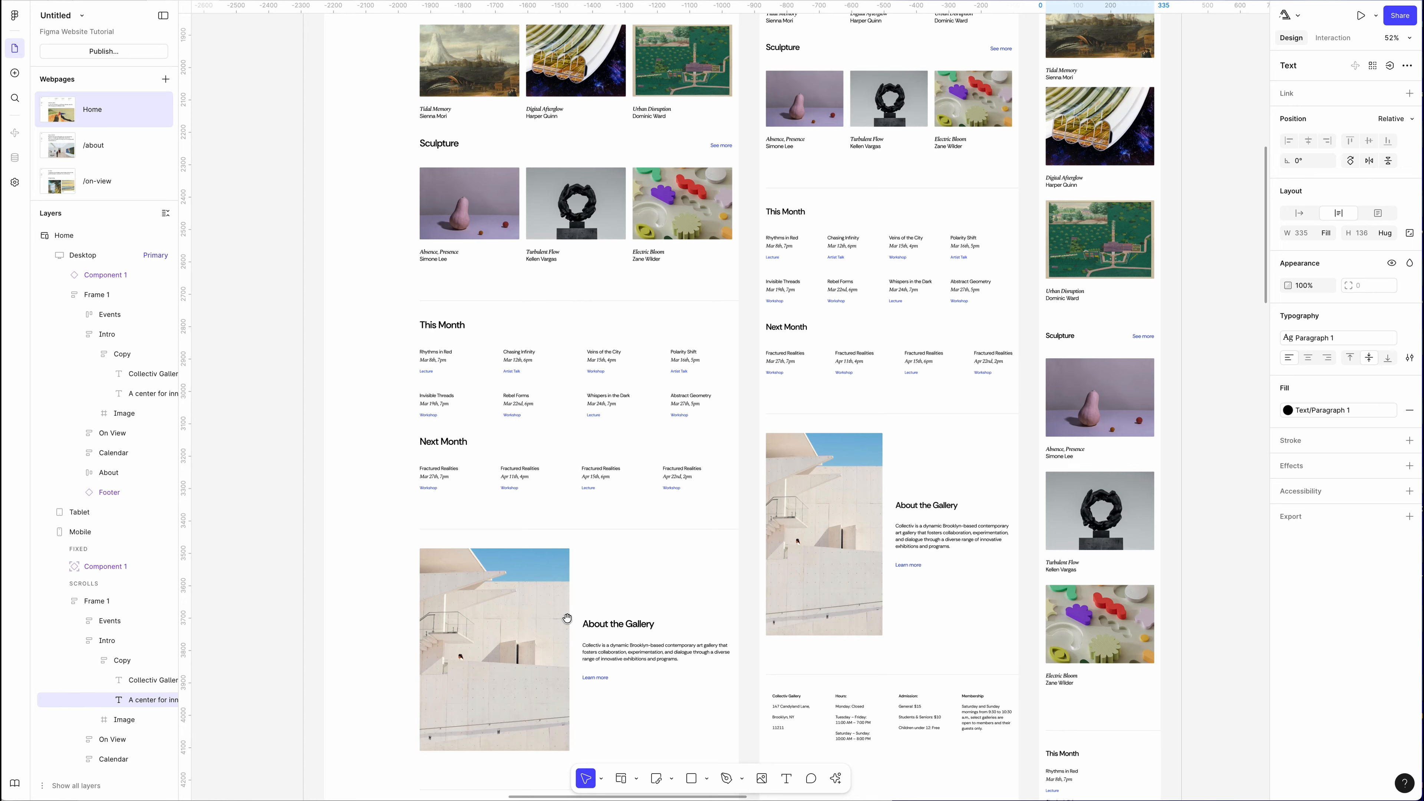
pyautogui.scroll(-2, 565, 620)
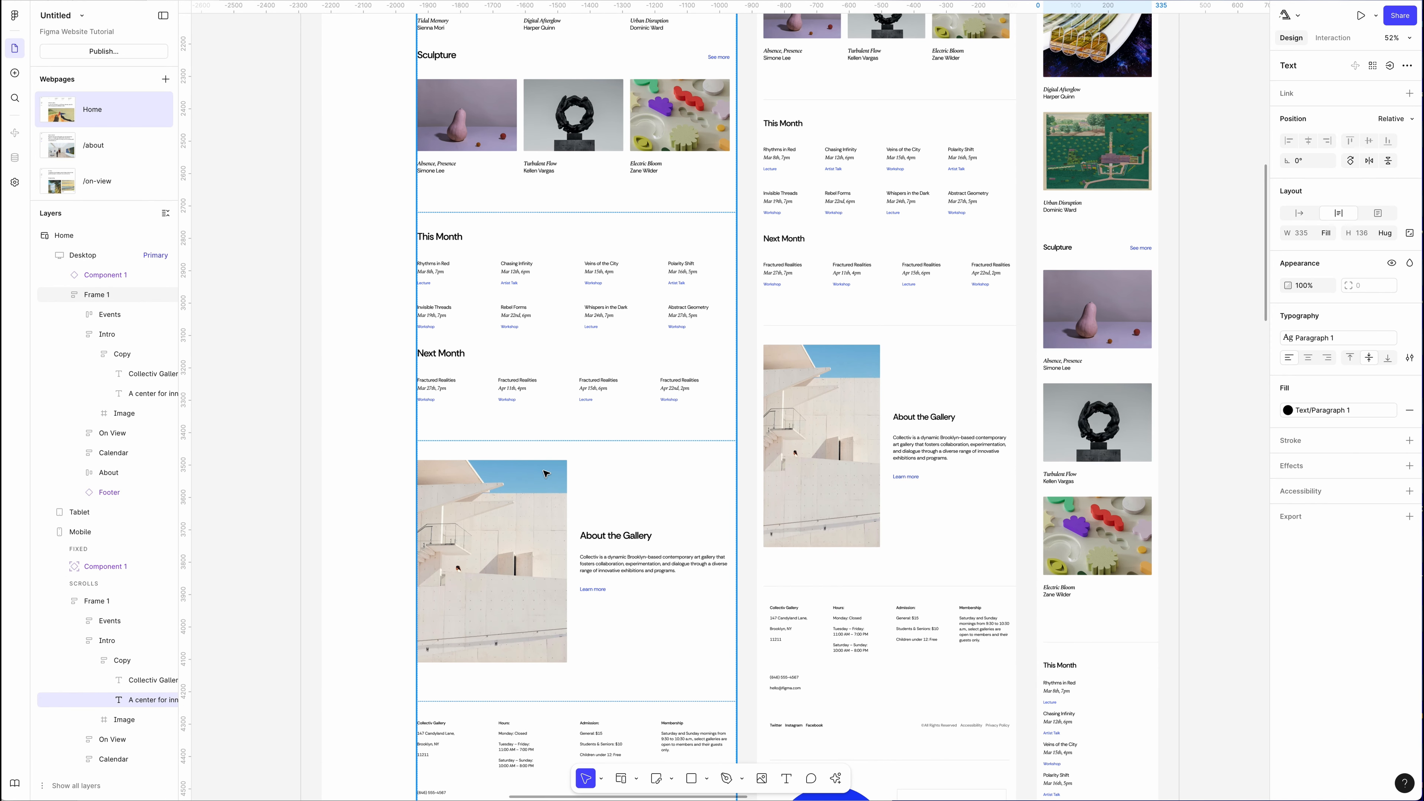
# Open the Insert panel and browse the Pages, Navigation, Heroes, Features and Embeds blocks.
pyautogui.click(15, 73)
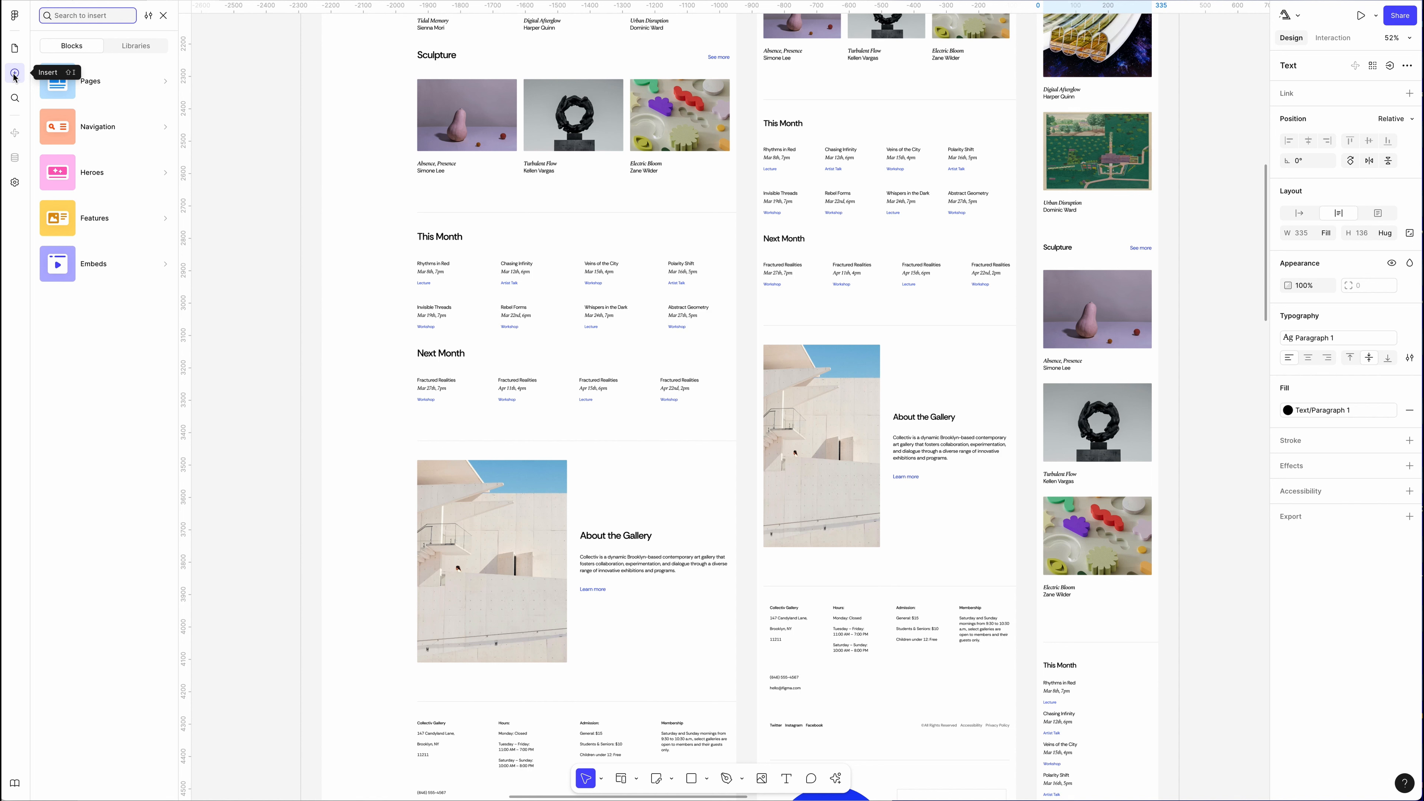
pyautogui.moveTo(109, 85)
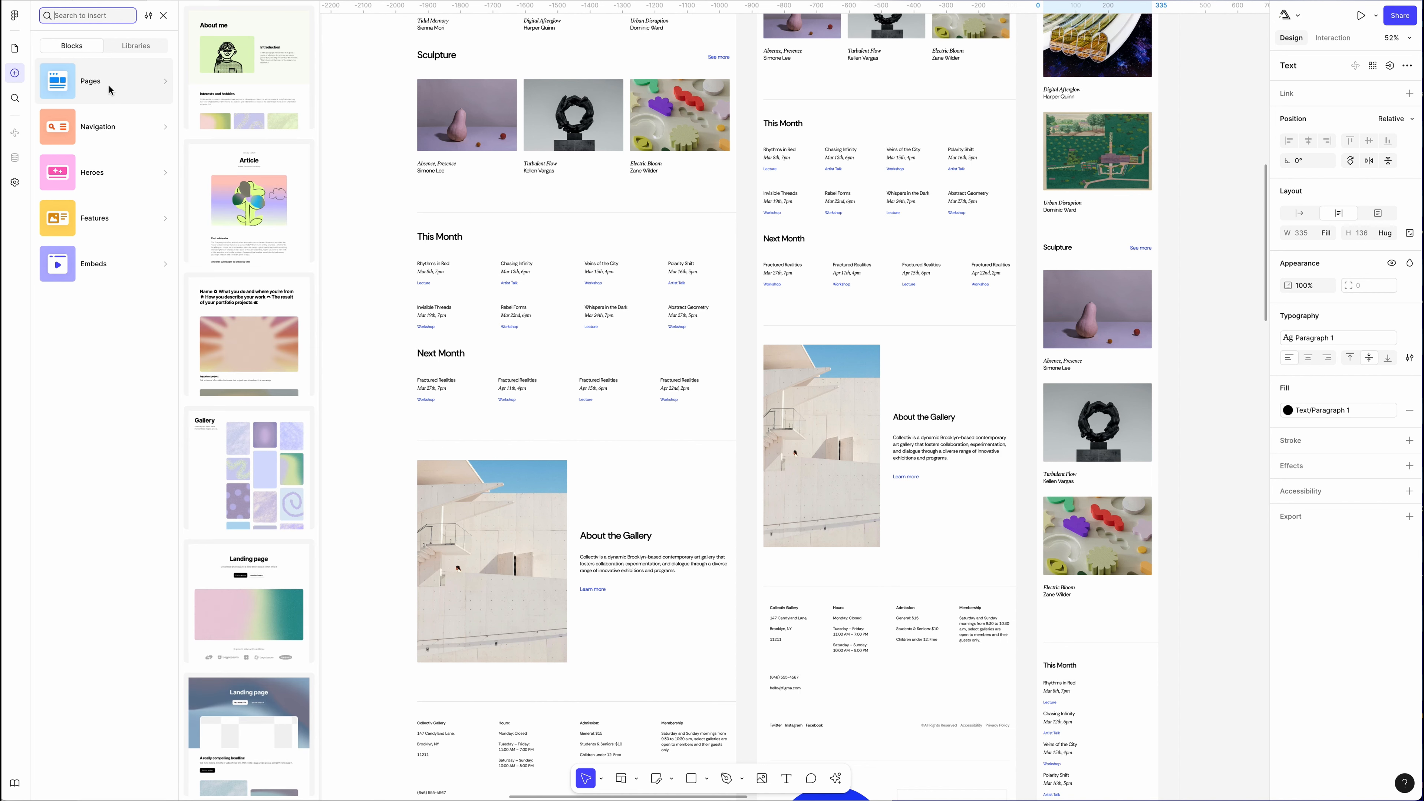
pyautogui.moveTo(110, 128)
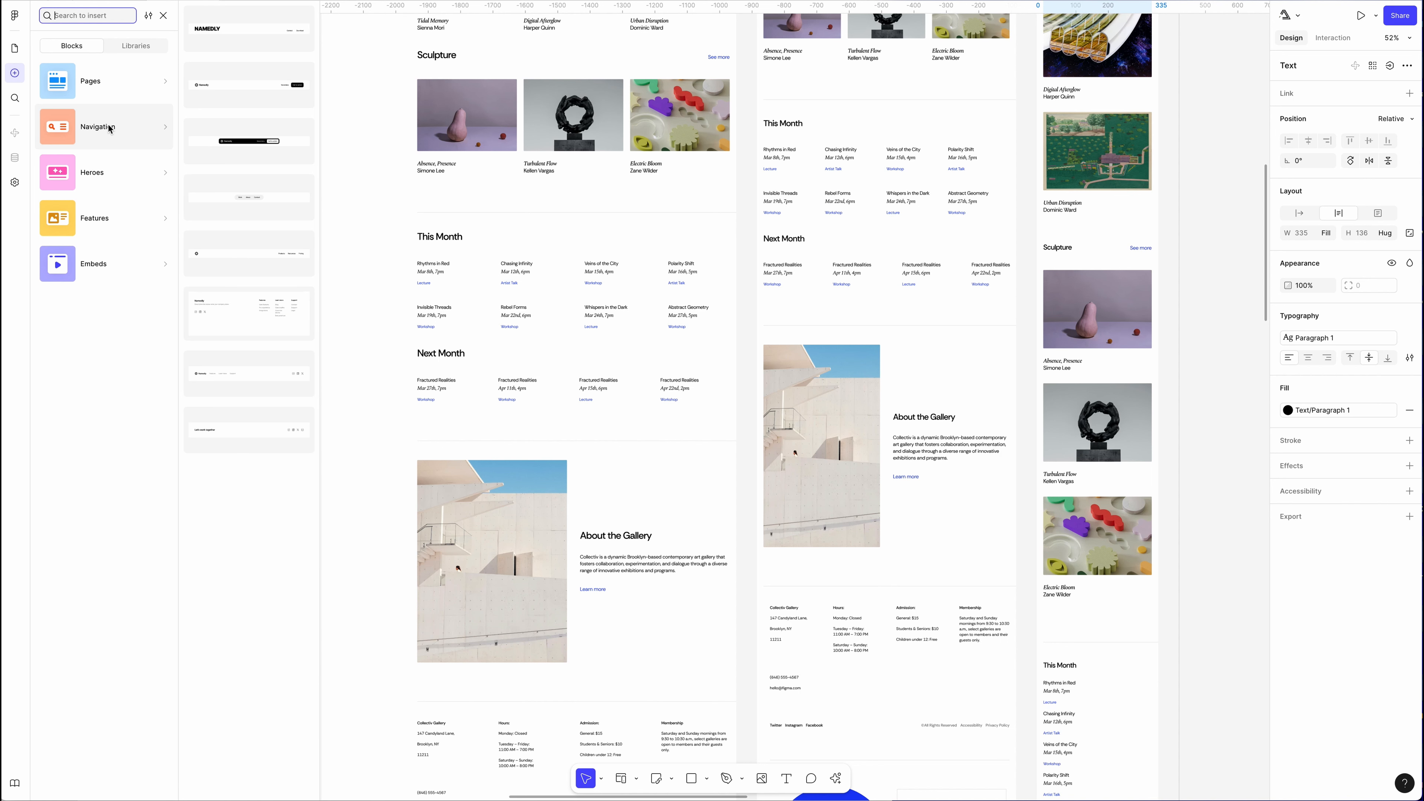
pyautogui.moveTo(102, 178)
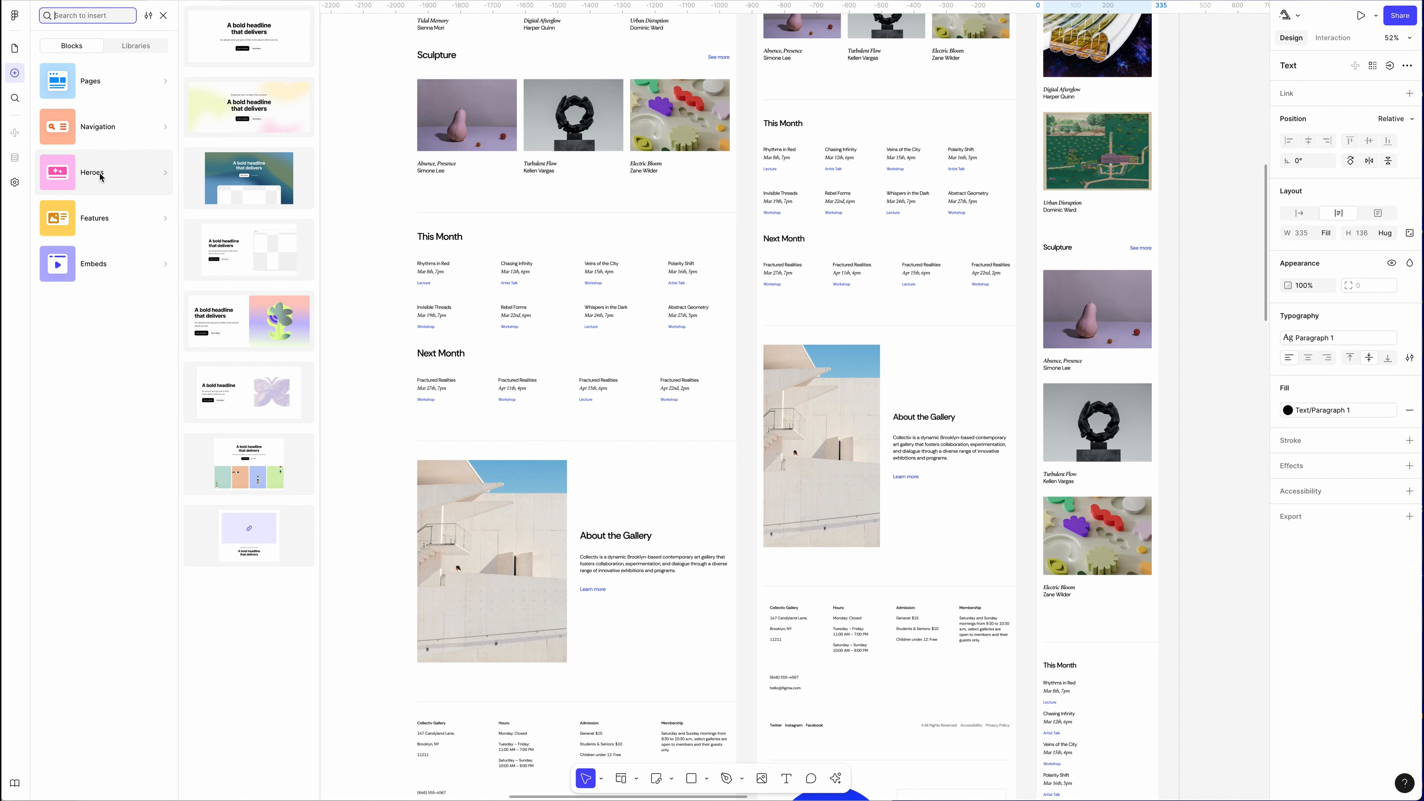
pyautogui.moveTo(101, 220)
pyautogui.moveTo(96, 269)
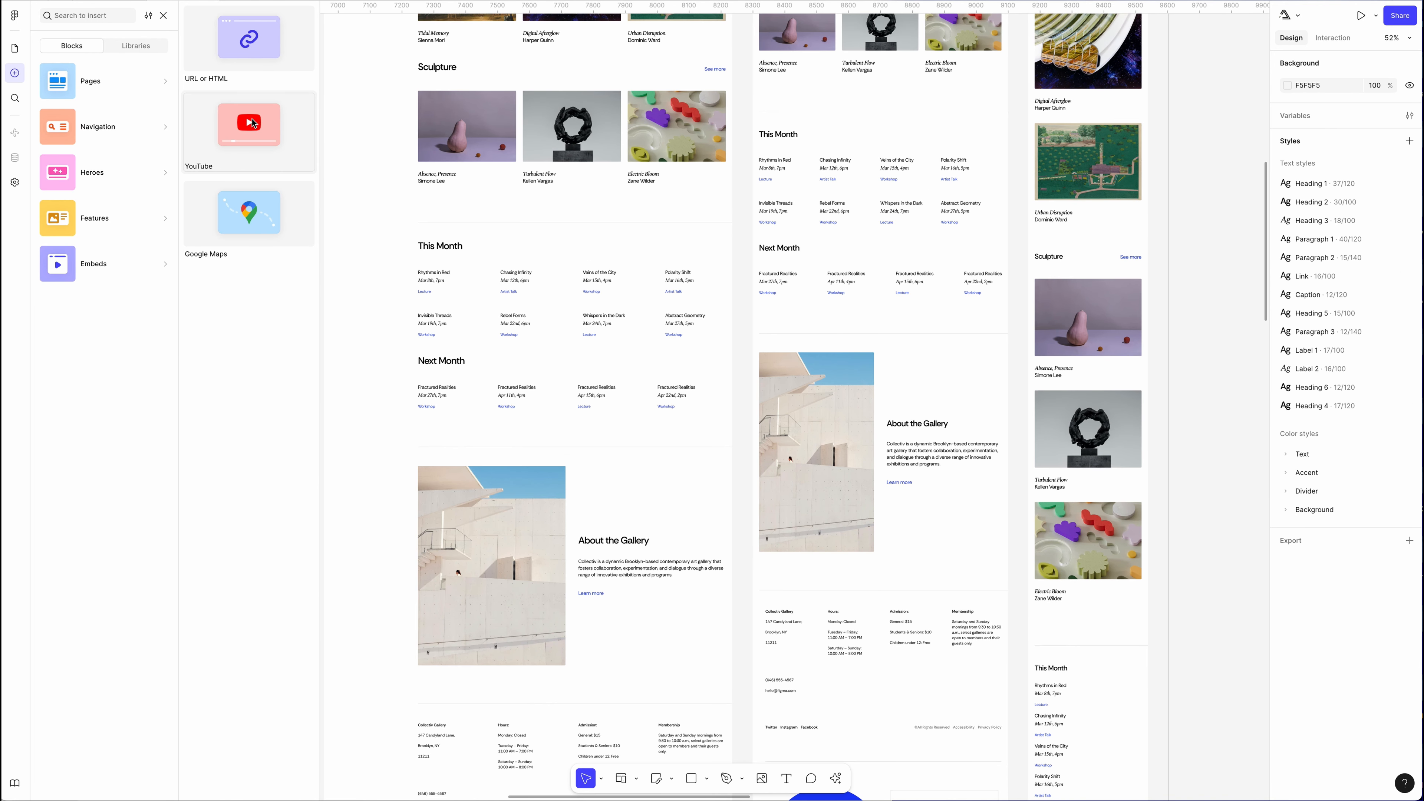
# Insert a YouTube embed block below the About the Gallery section of the desktop layout.
pyautogui.moveTo(253, 122); pyautogui.dragTo(565, 697)
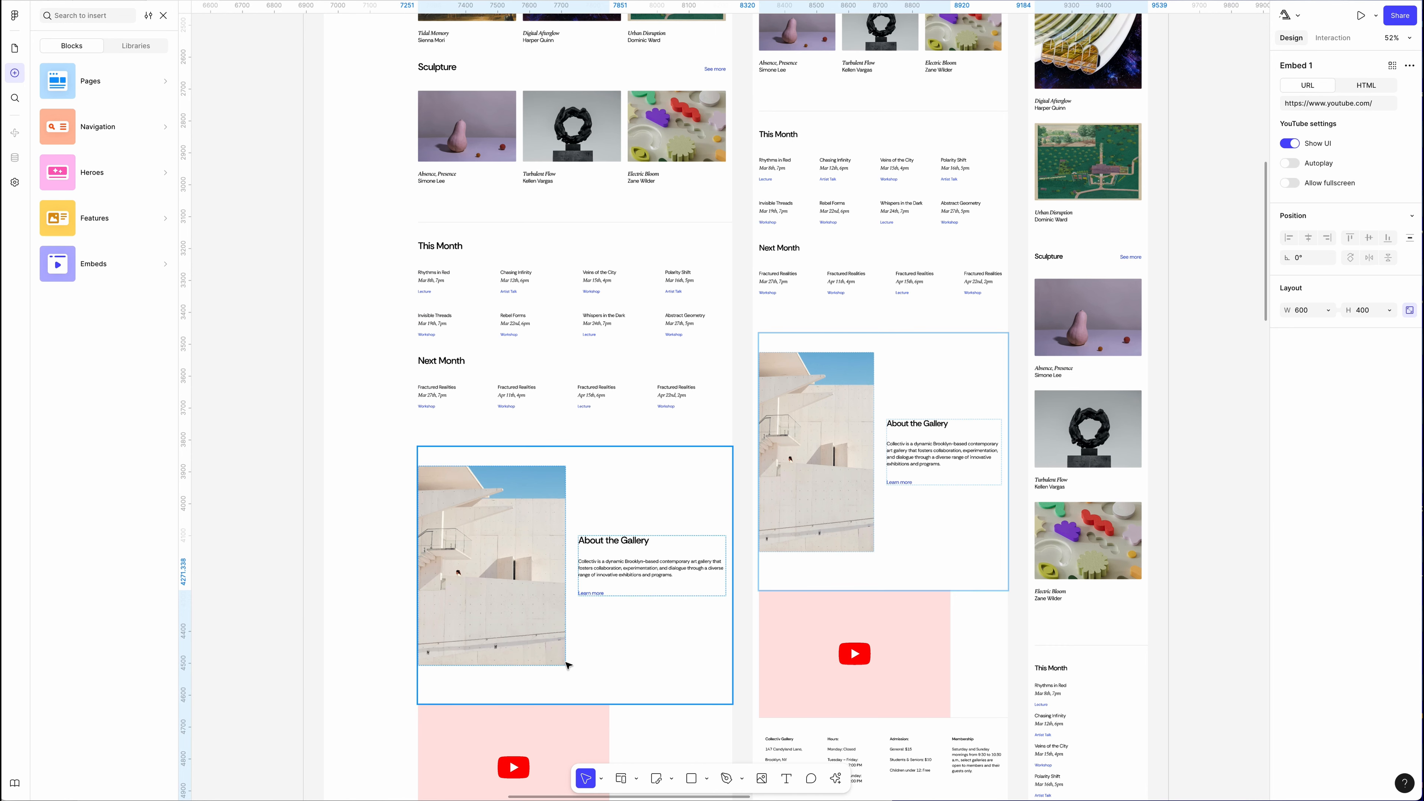
pyautogui.scroll(-15, 991, 501)
pyautogui.scroll(10, 1074, 448)
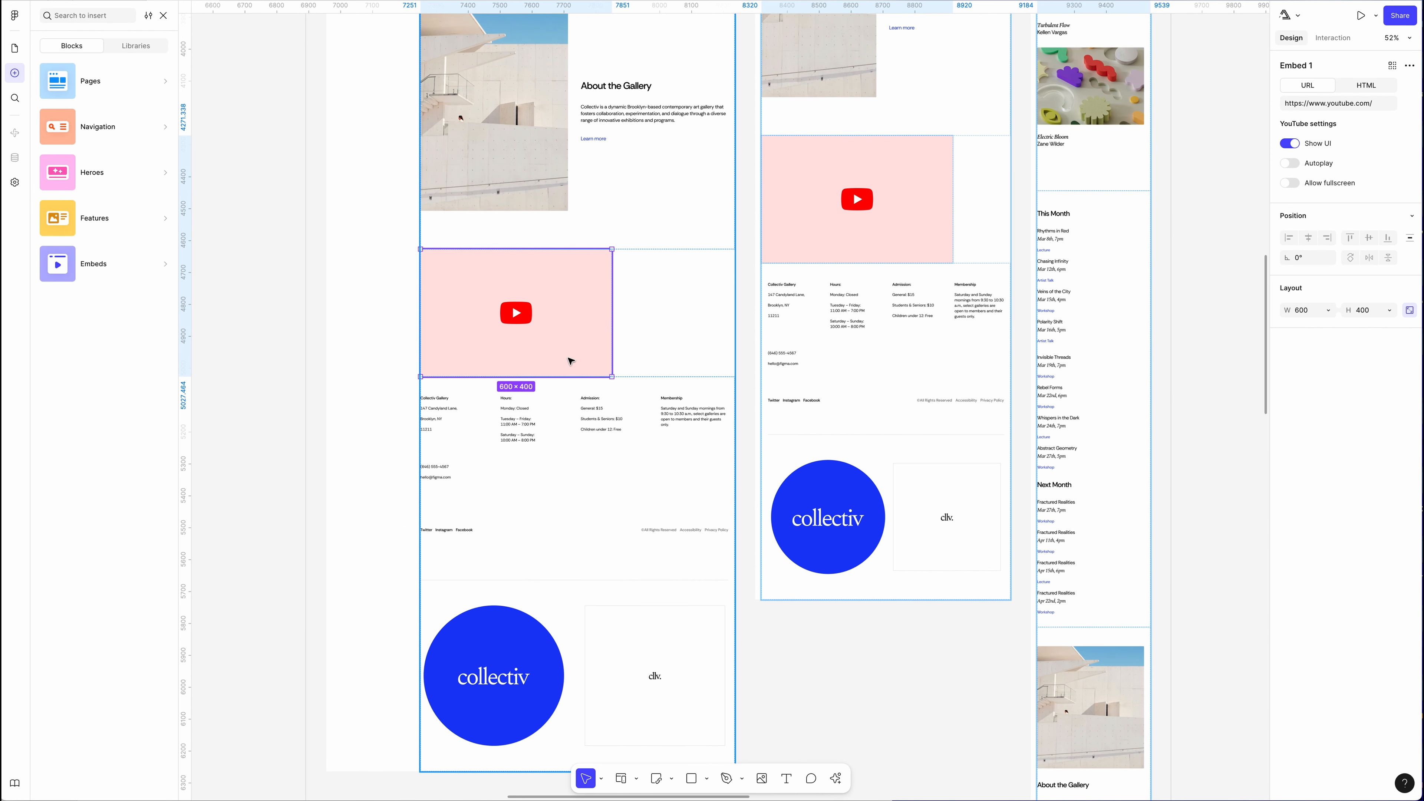
# Set the YouTube embed's width to Fill container.
pyautogui.click(572, 344)
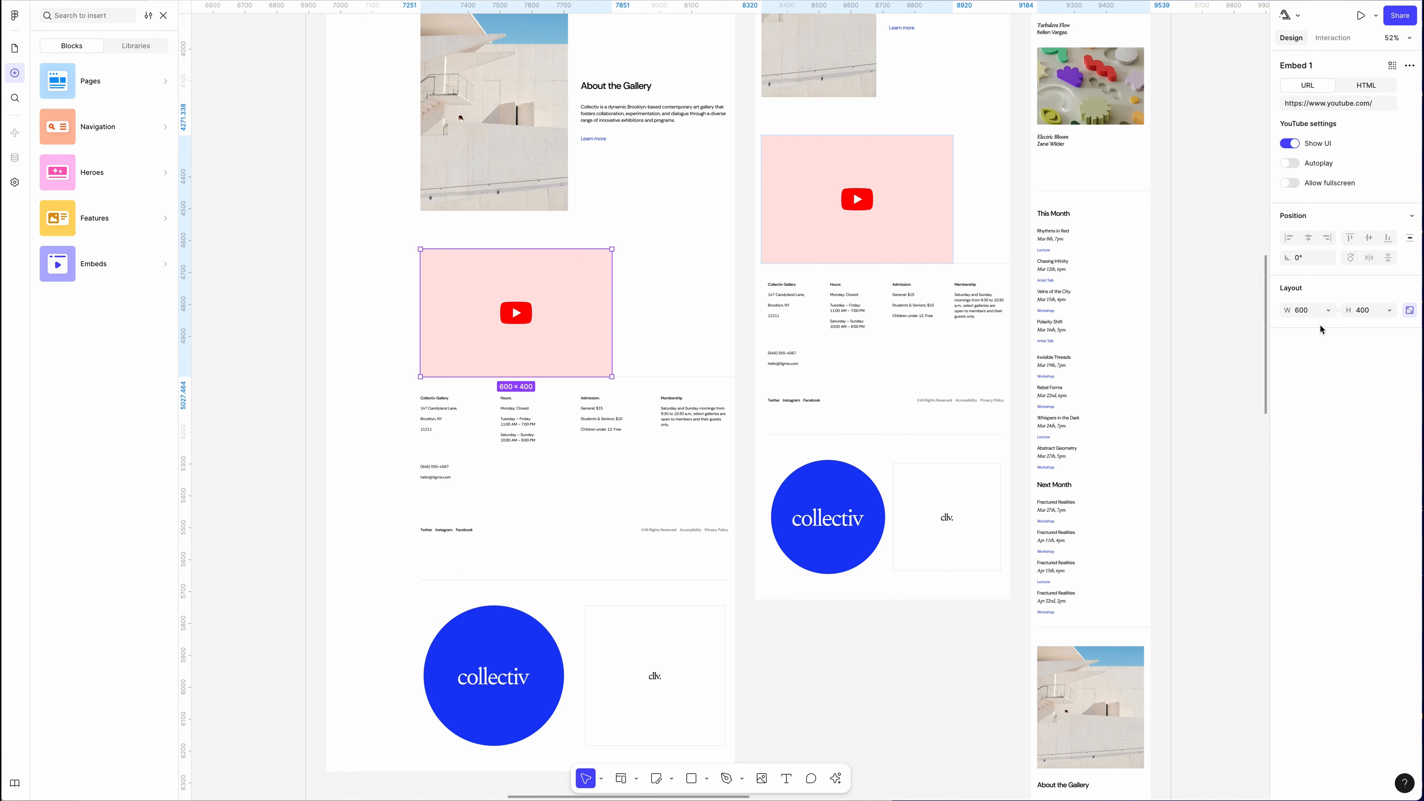
pyautogui.click(1318, 310)
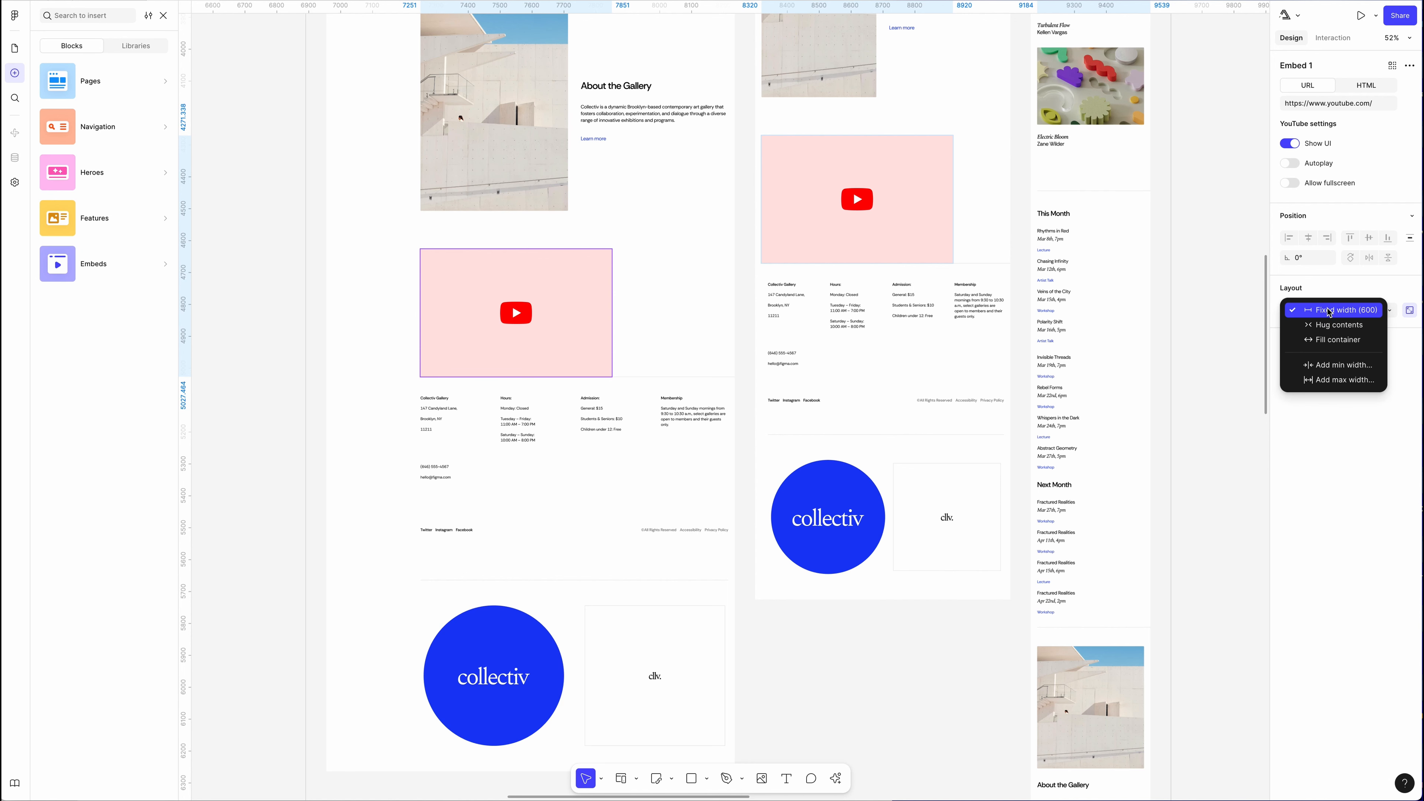
pyautogui.click(1322, 341)
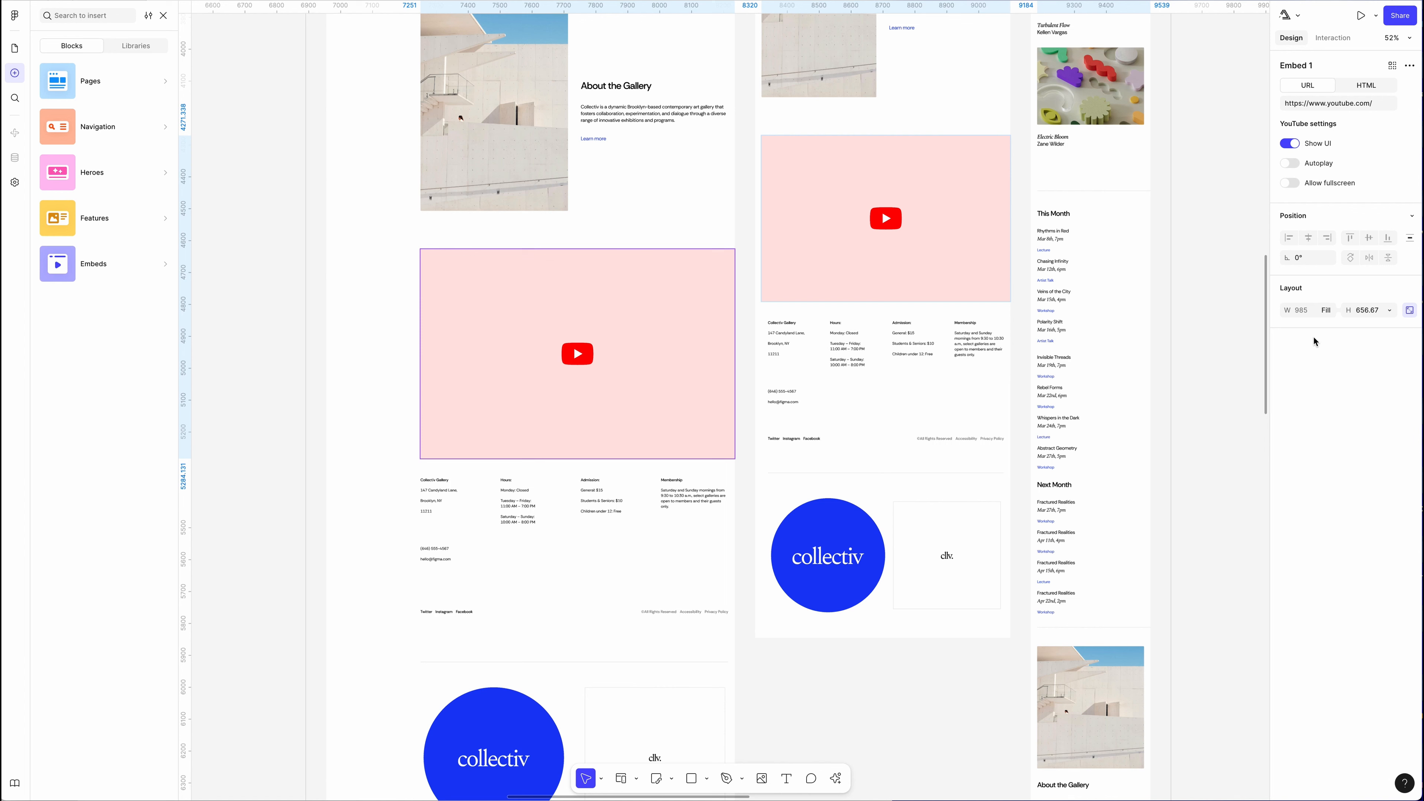
# Replace the embed's URL with a pasted YouTube video link.
pyautogui.scroll(3, 1069, 397)
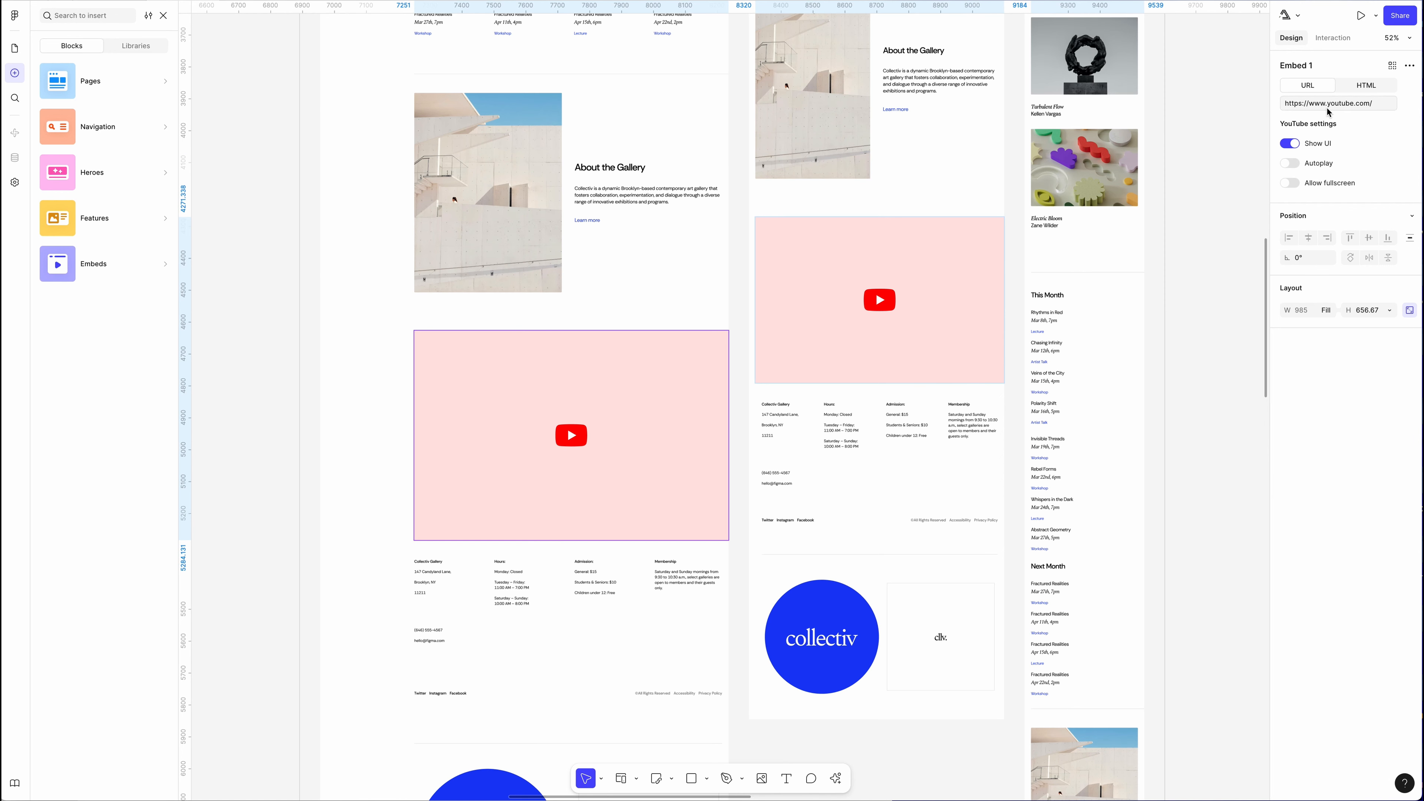
pyautogui.click(1339, 105)
pyautogui.hotkey('ctrl', 'a')
pyautogui.write('https://youtu.be/x_FEomD4muU')
pyautogui.press('Return')
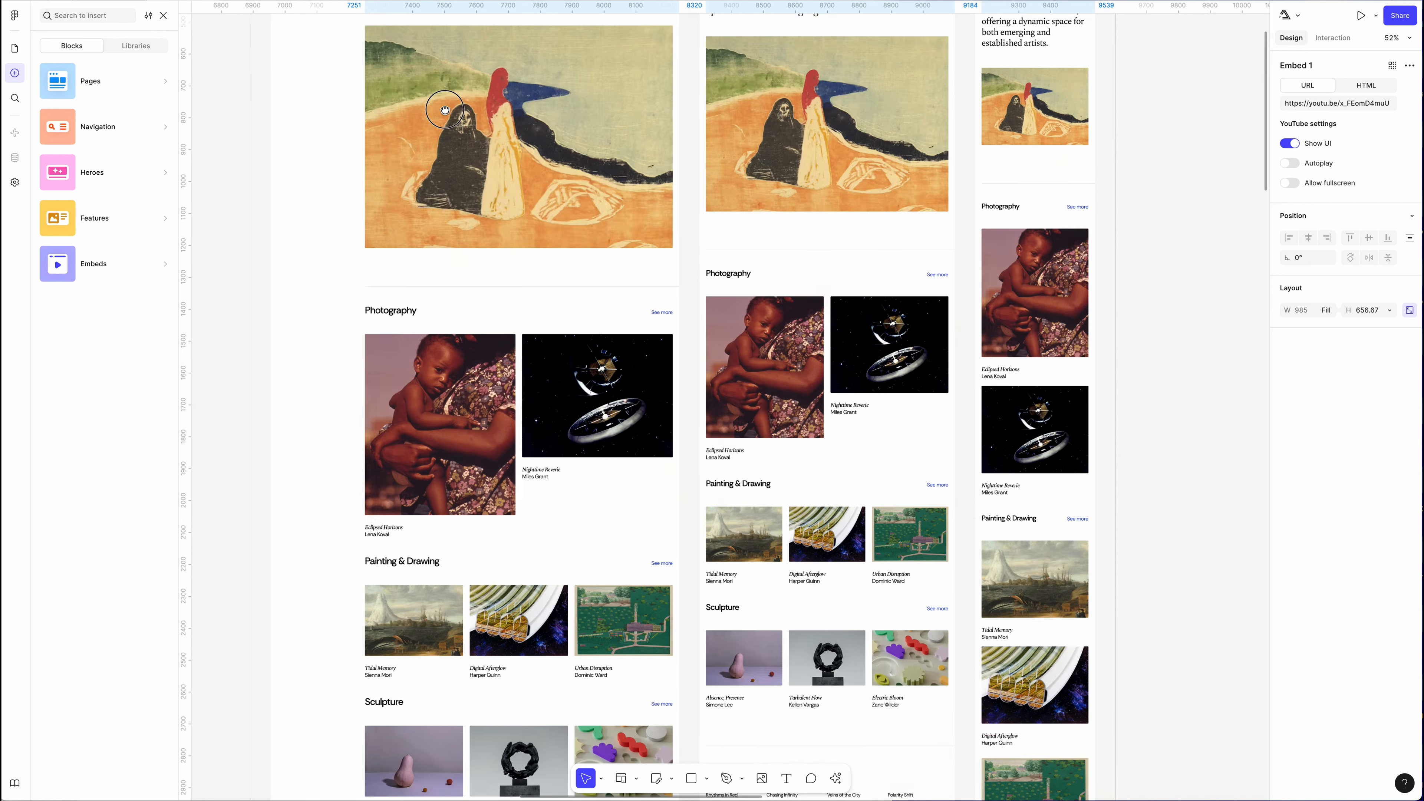
# Preview the Home page and scroll down to the embedded video.
pyautogui.moveTo(443, 90); pyautogui.dragTo(463, 377)
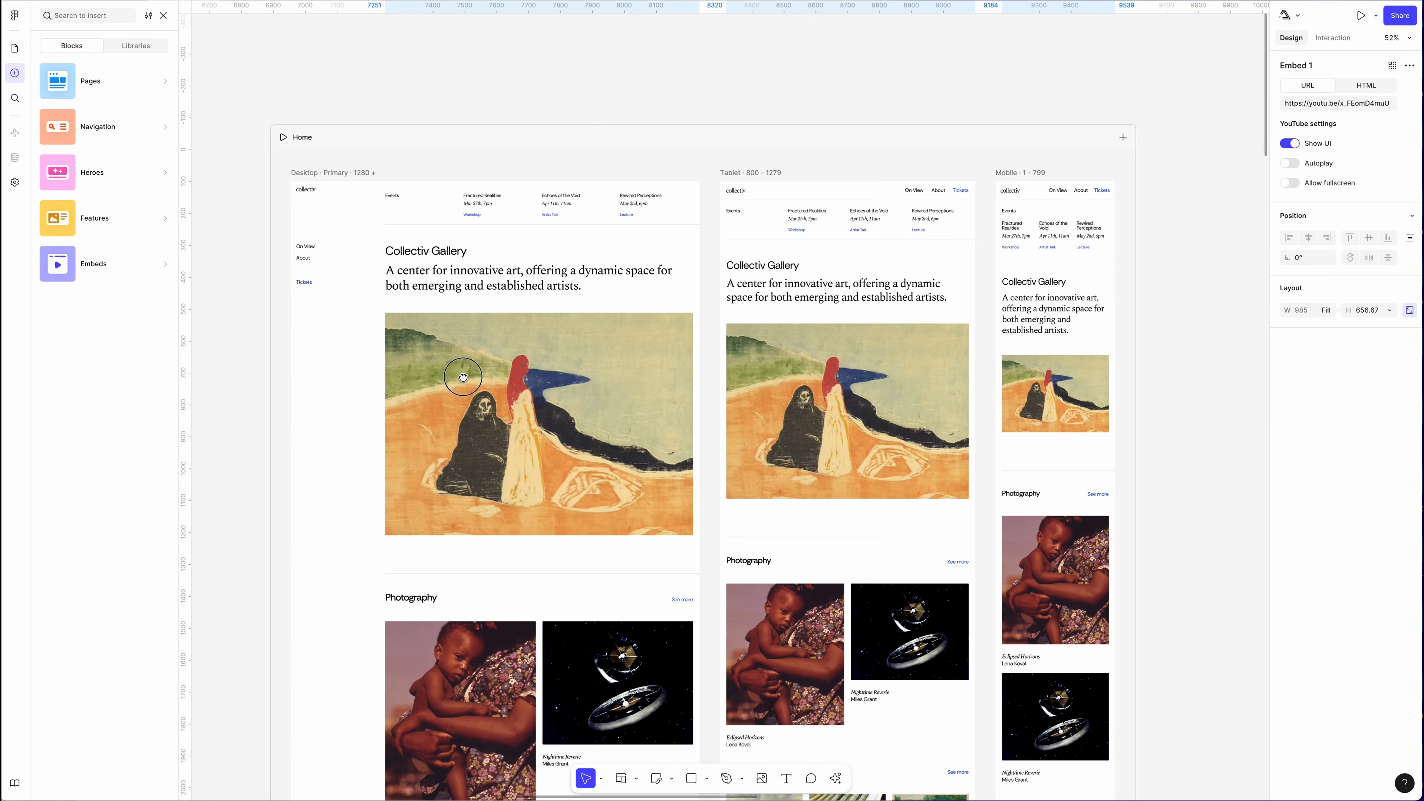
pyautogui.click(283, 137)
pyautogui.scroll(-10, 680, 519)
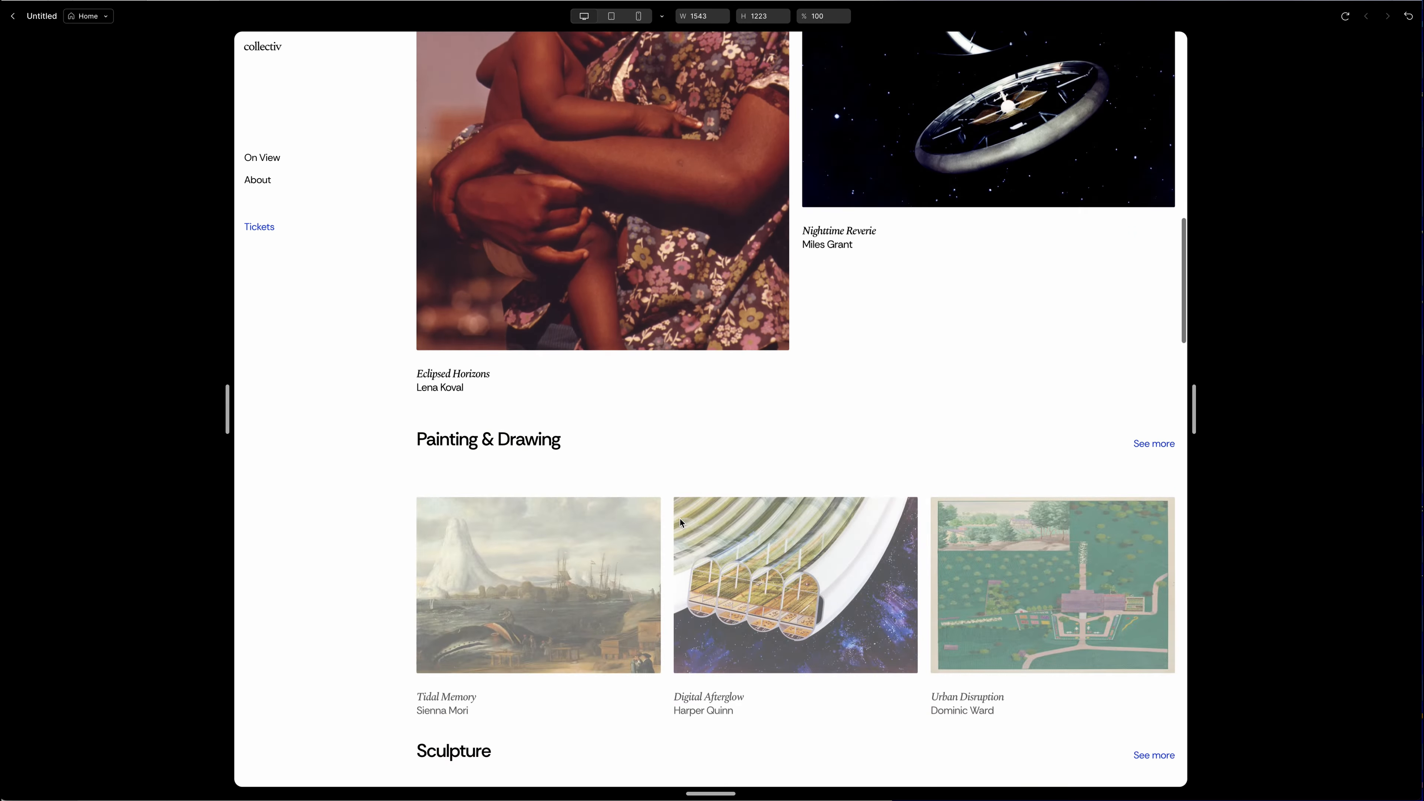
pyautogui.scroll(-20, 680, 519)
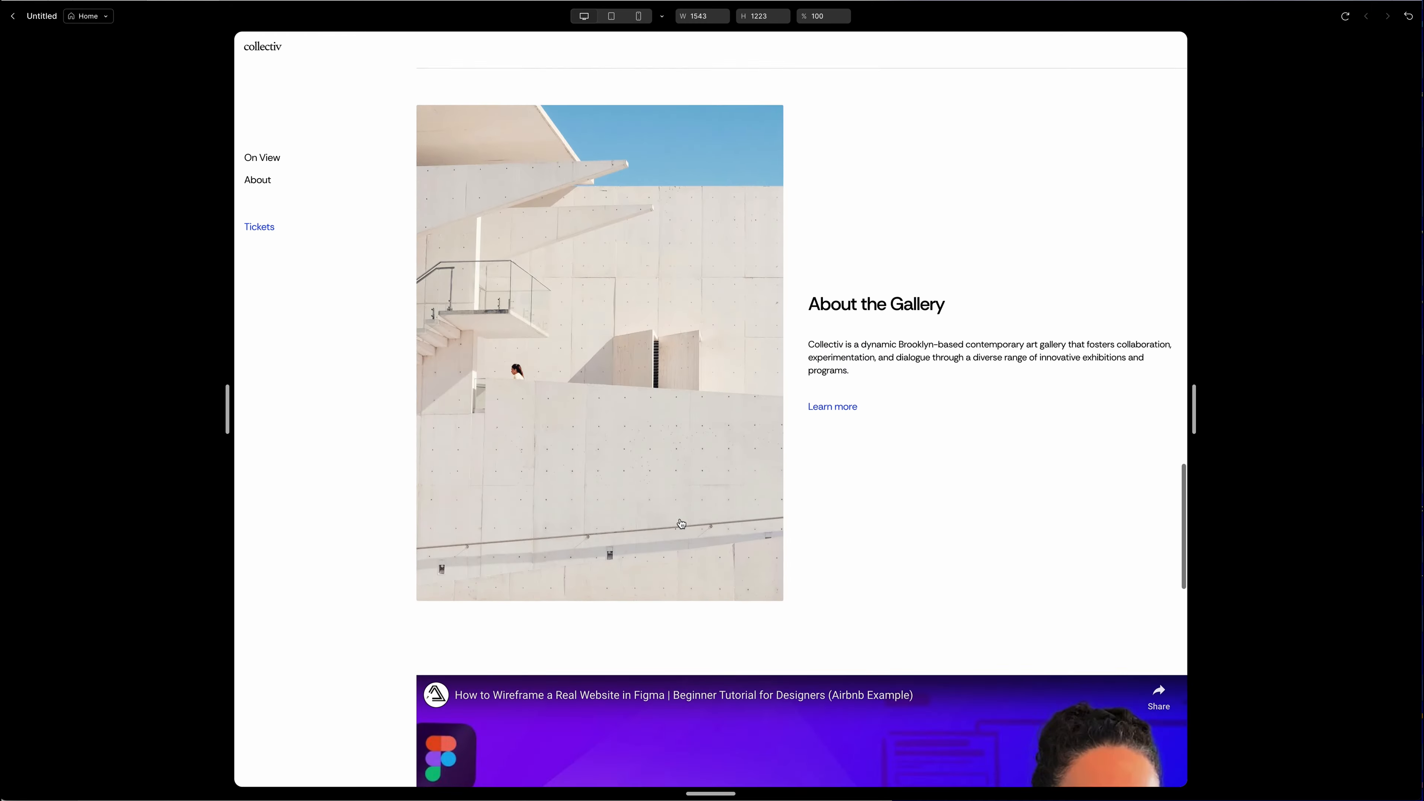
pyautogui.scroll(-8, 682, 523)
pyautogui.scroll(-1, 681, 523)
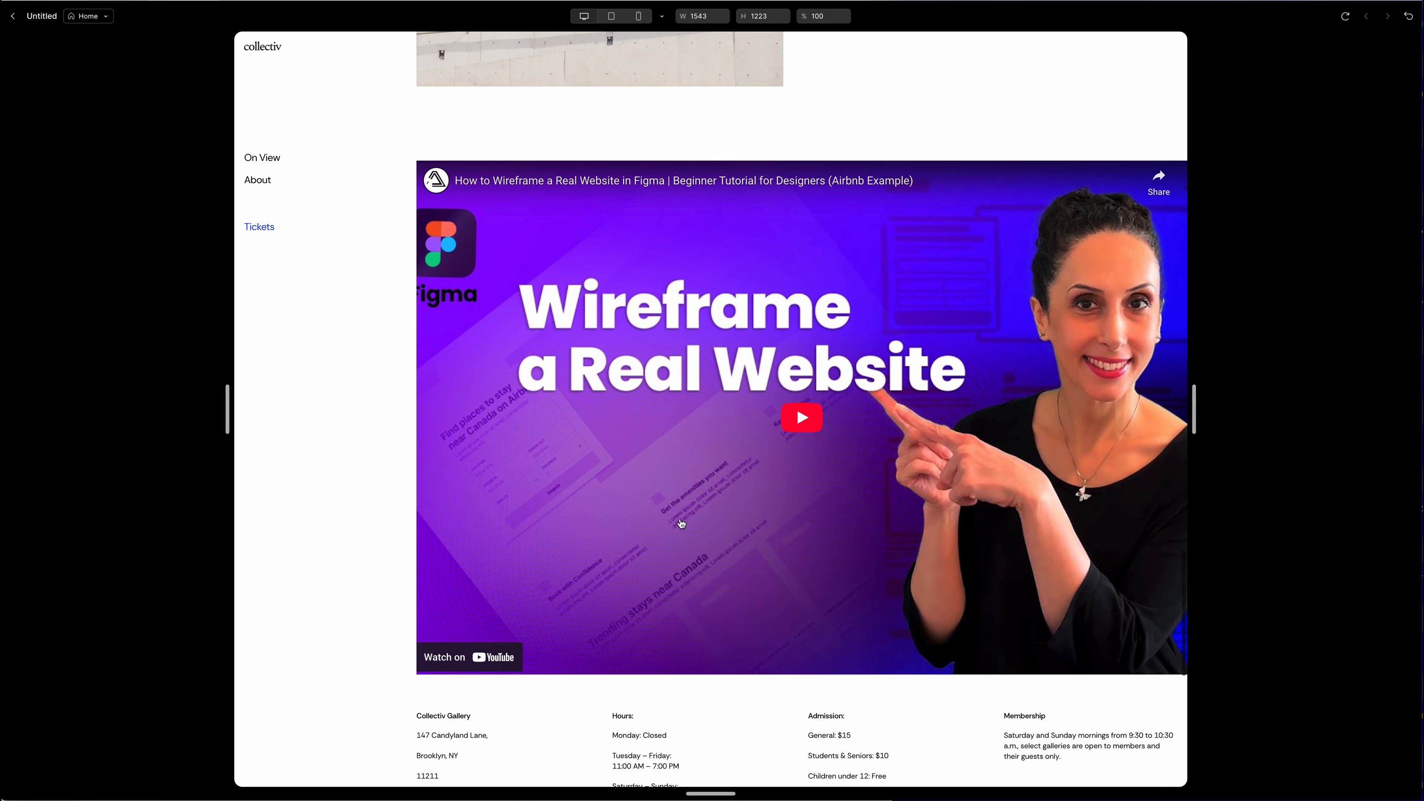
# Check the preview at tablet and mobile sizes, resize the preview frame, and close the preview.
pyautogui.click(612, 16)
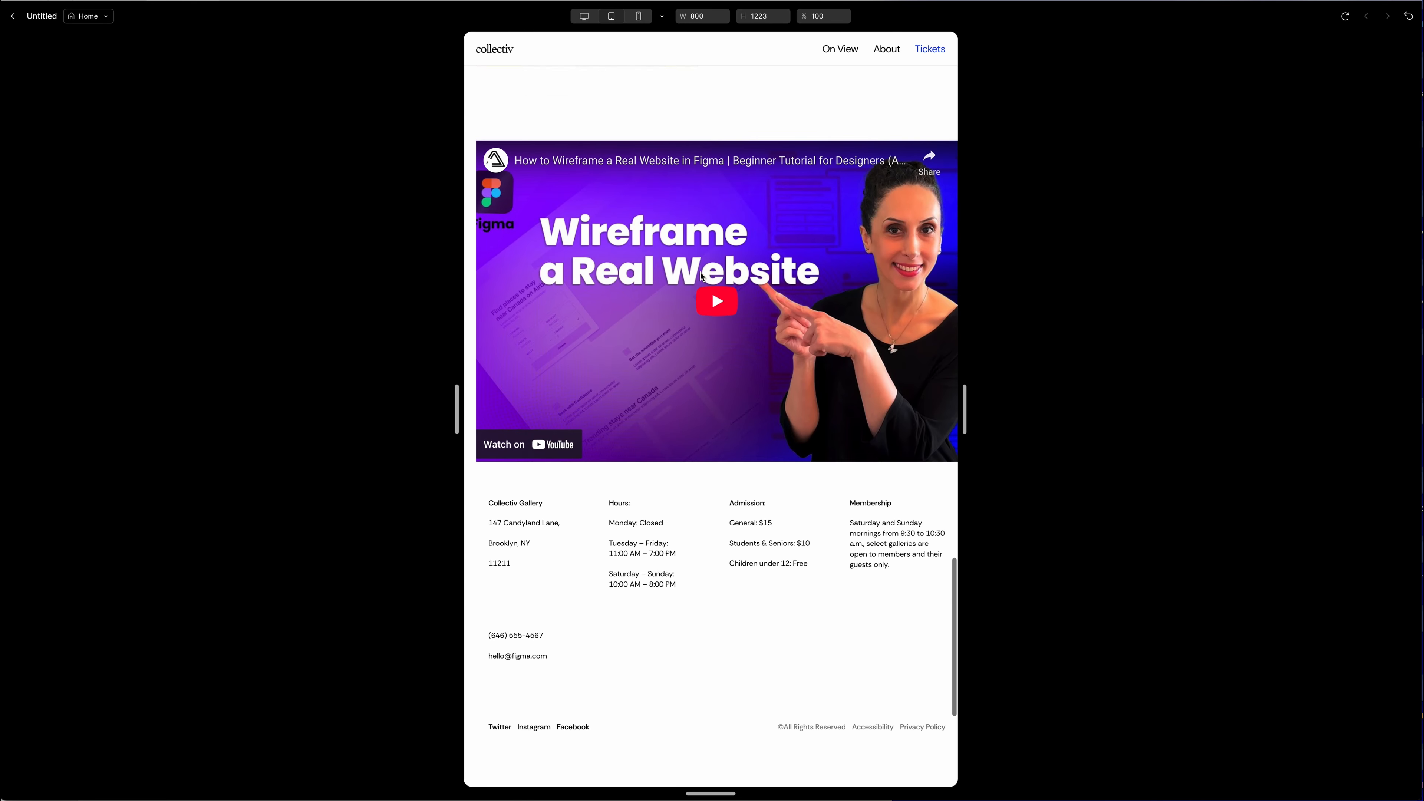
pyautogui.click(638, 16)
pyautogui.moveTo(907, 425); pyautogui.dragTo(1008, 425)
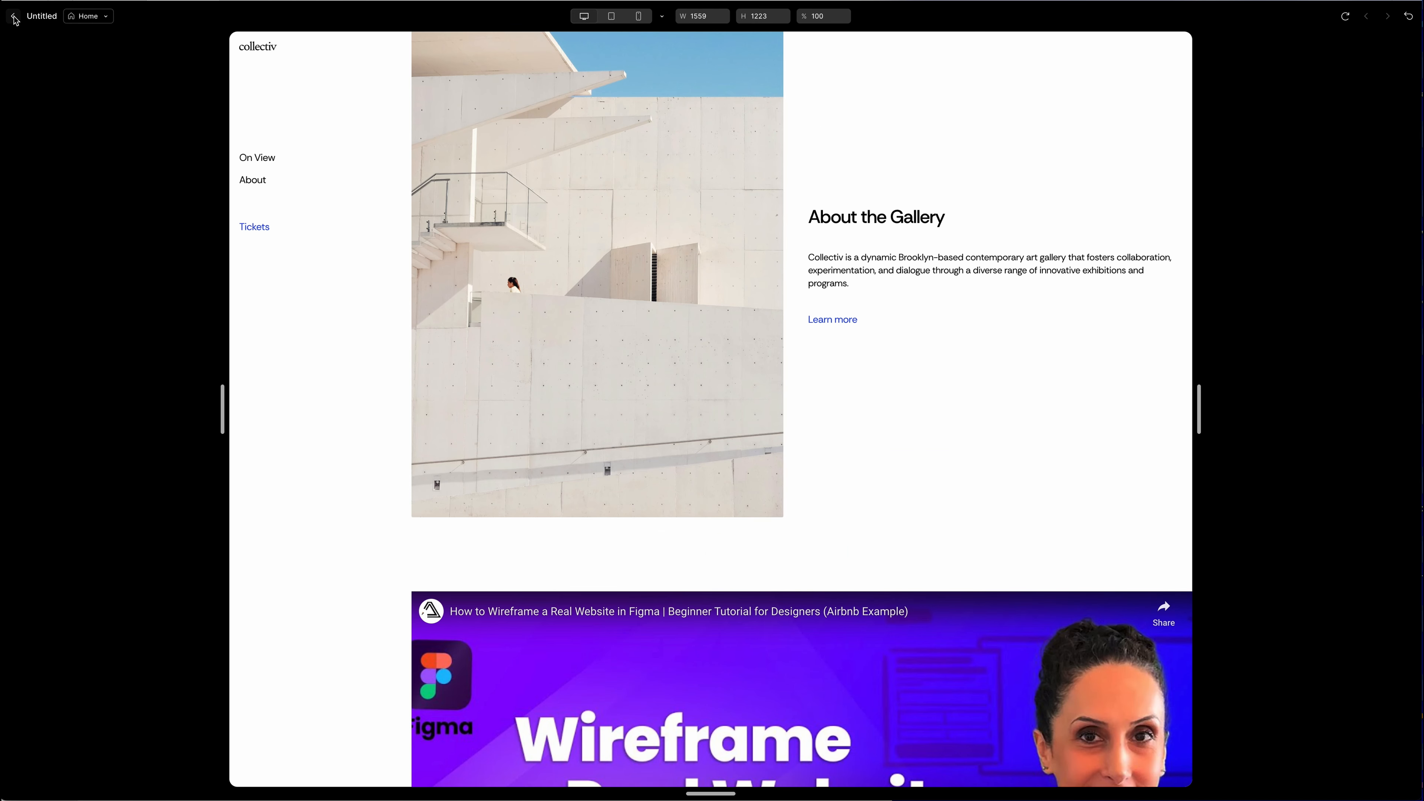
pyautogui.click(12, 16)
# Open the Publish site dialog from the webpages panel.
pyautogui.scroll(-2, 732, 511)
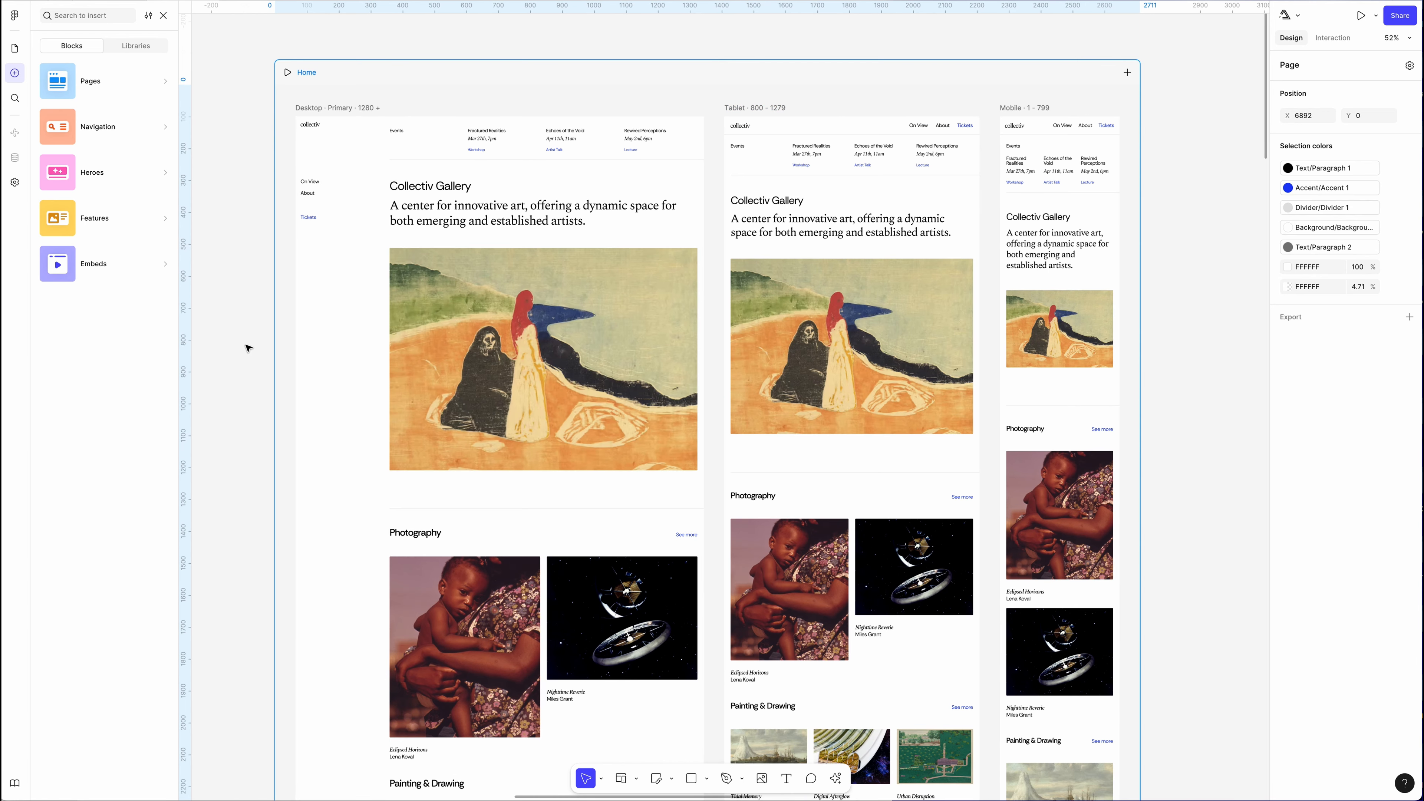
pyautogui.click(17, 52)
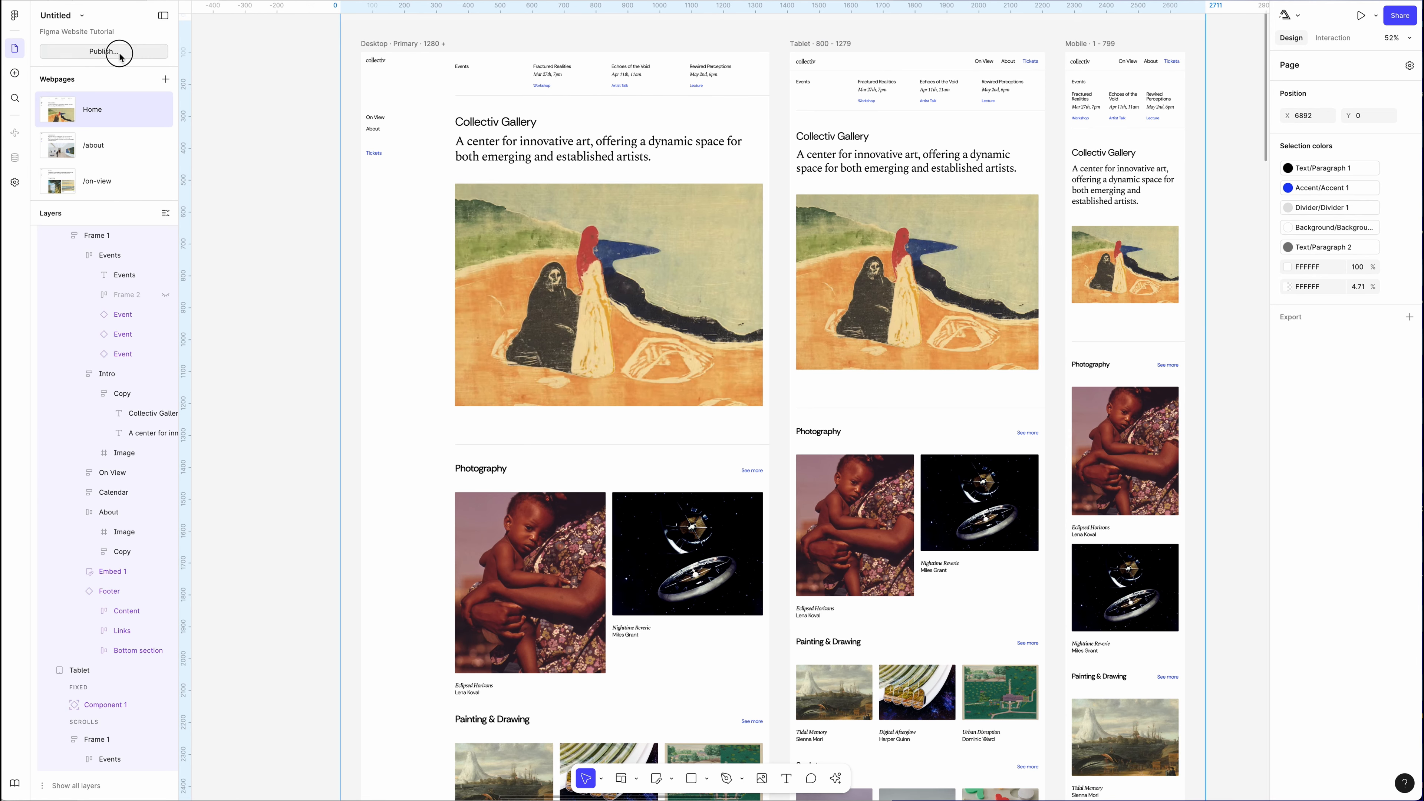
pyautogui.click(119, 52)
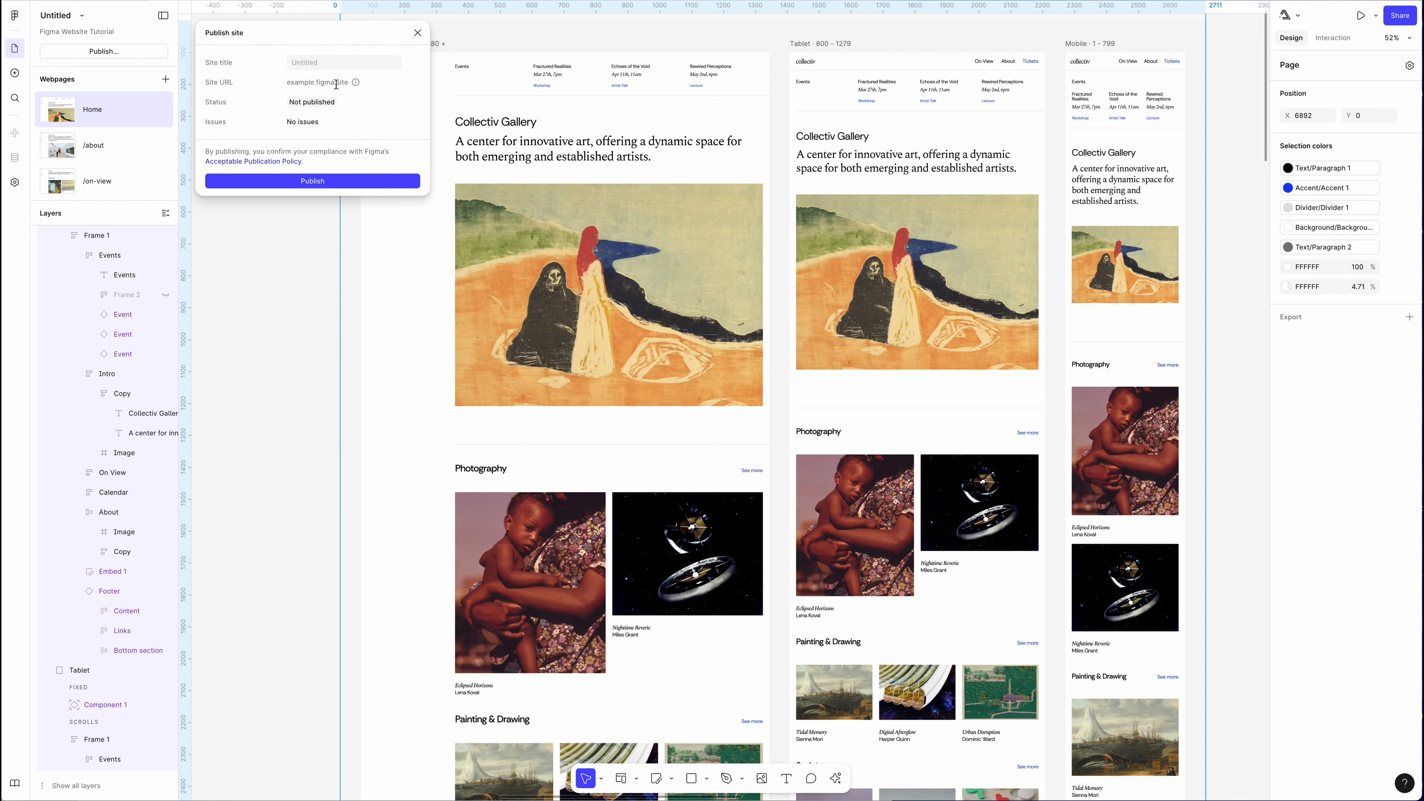
pyautogui.moveTo(355, 87)
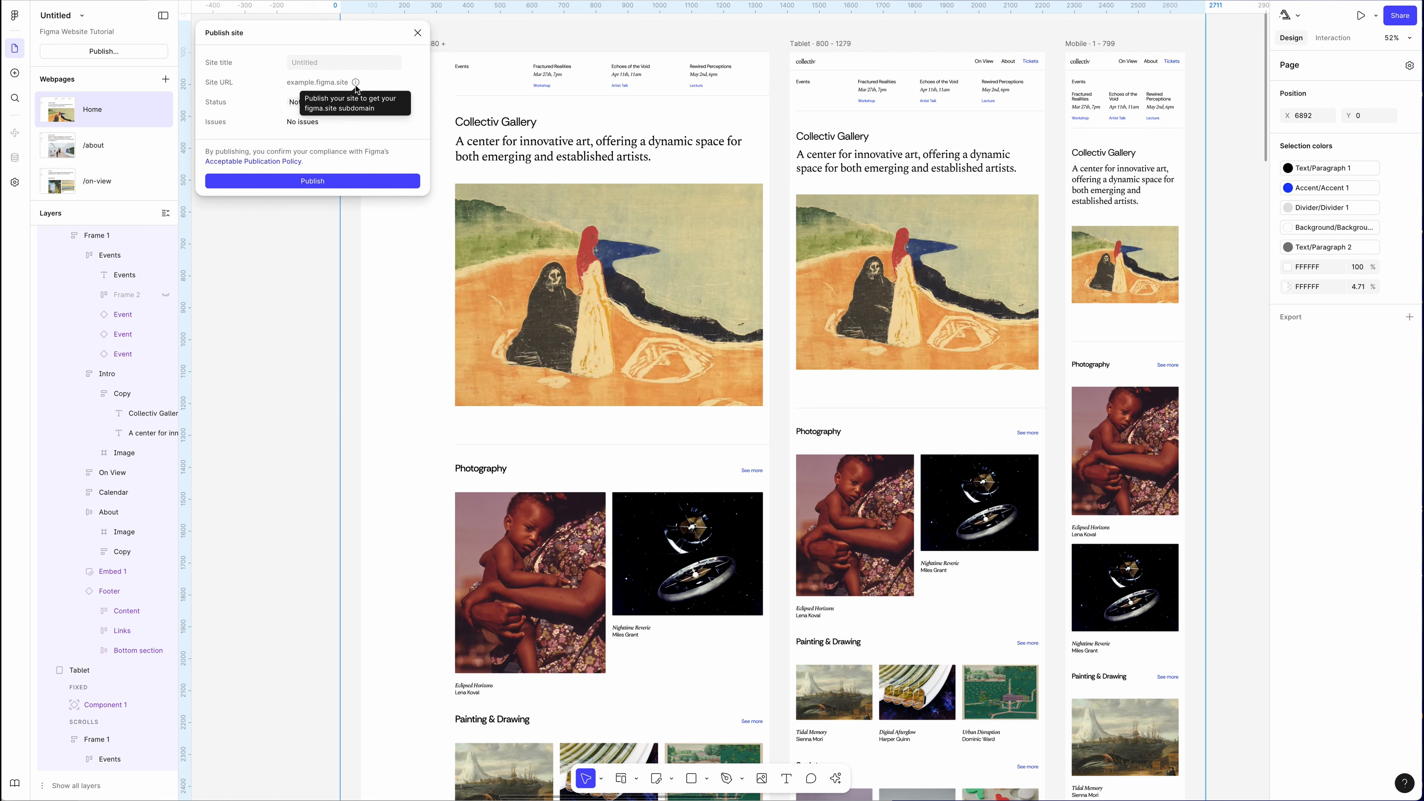